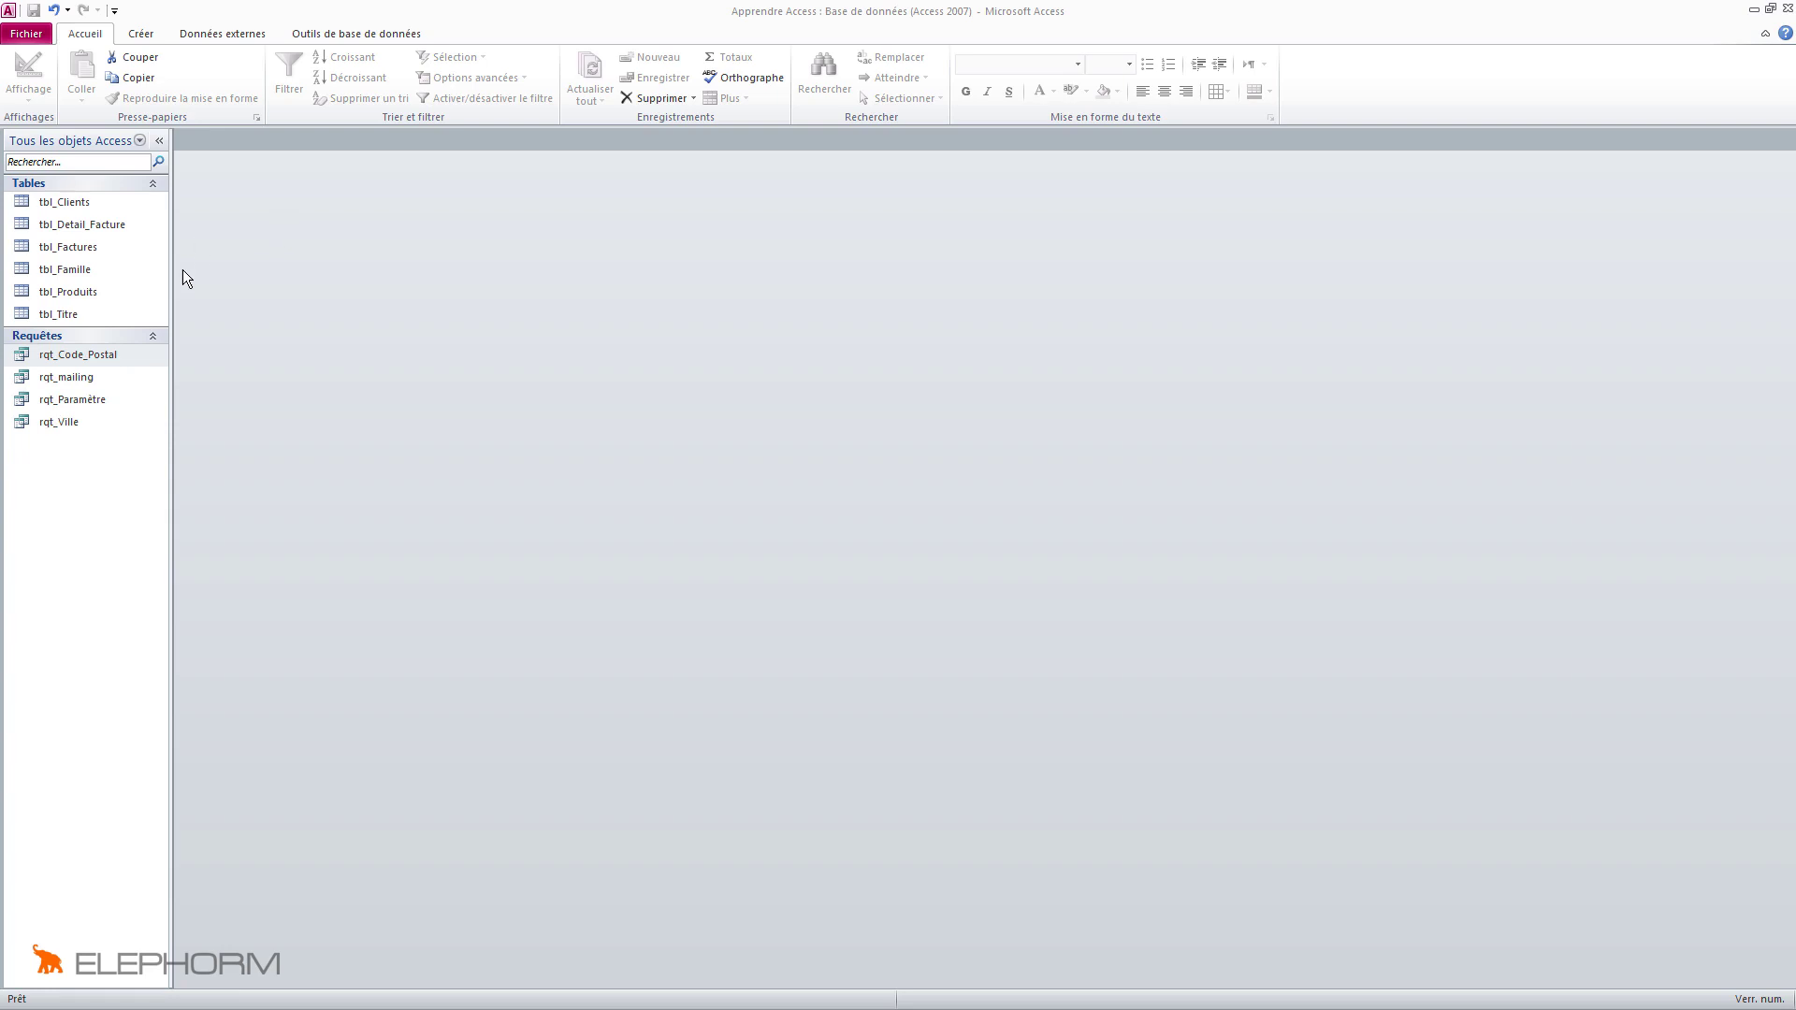
Create a new query in Design view based on the tbl_Clients table
left_click(140, 36)
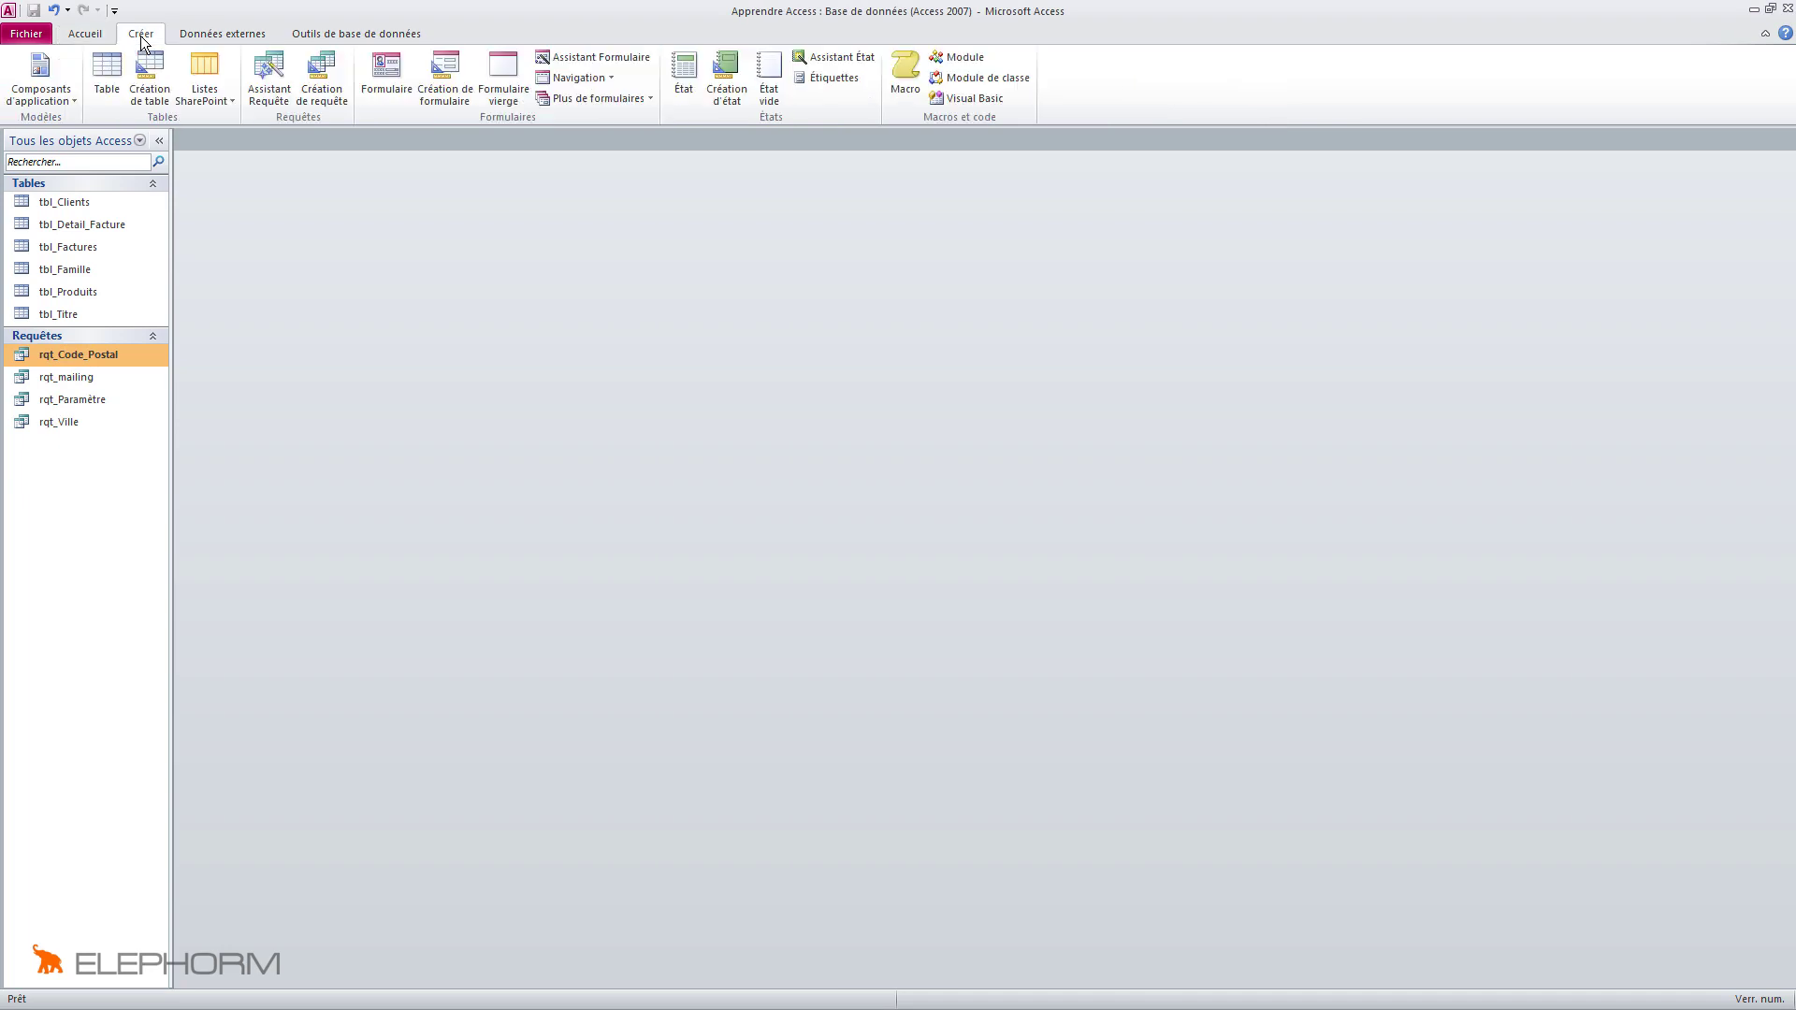
left_click(333, 96)
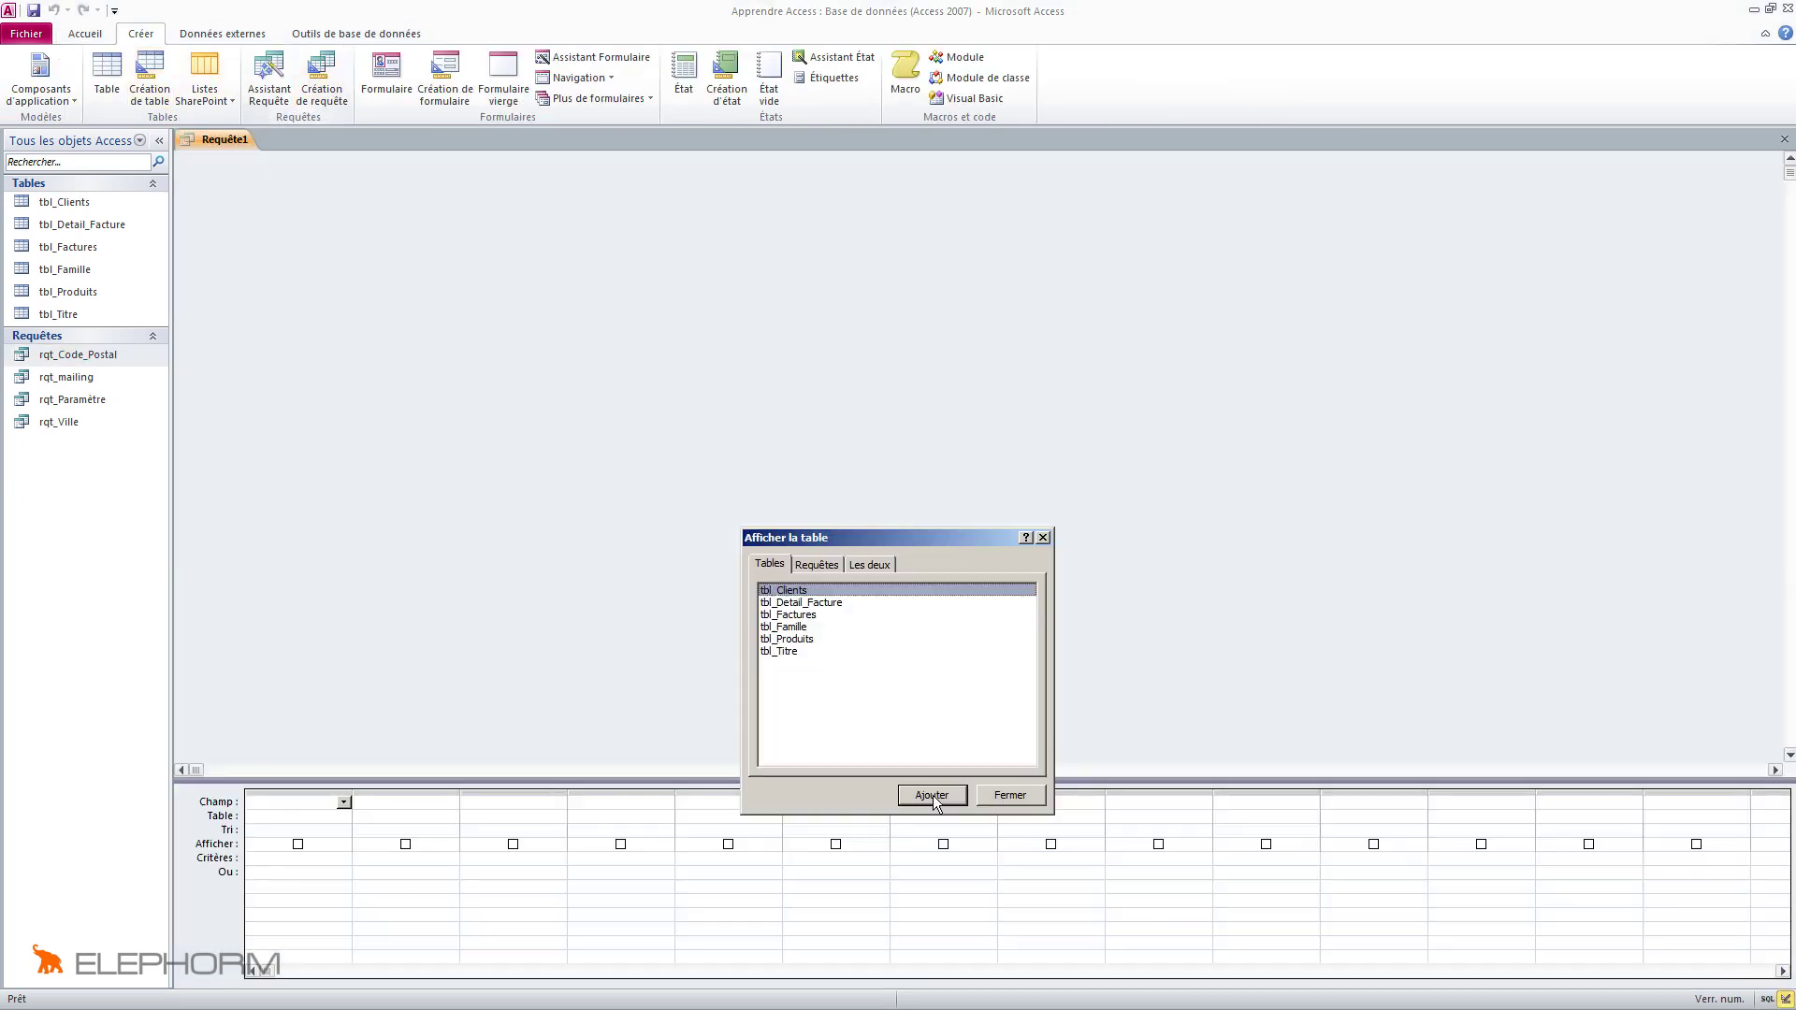
double_click(807, 591)
left_click(997, 795)
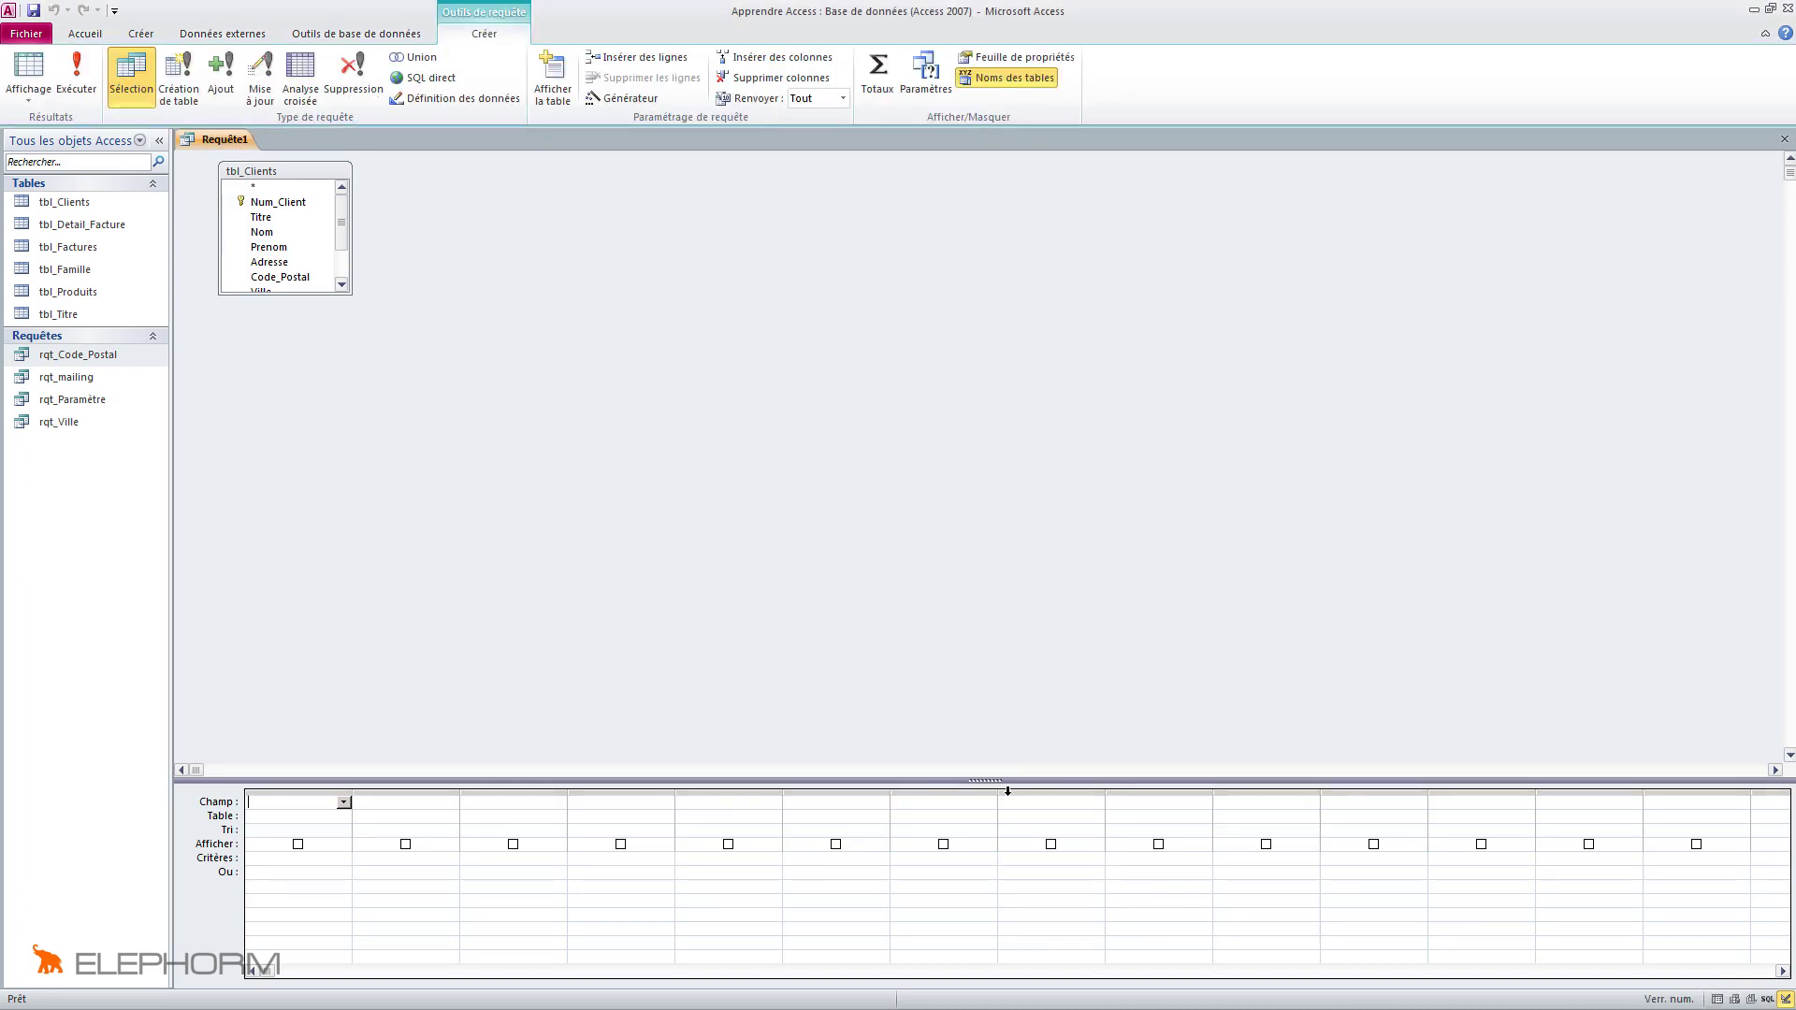
Enlarge the design grid and the tbl_Clients field list, and add the Nom and Date_naissance fields to the query
left_click_drag(1007, 780, 1026, 503)
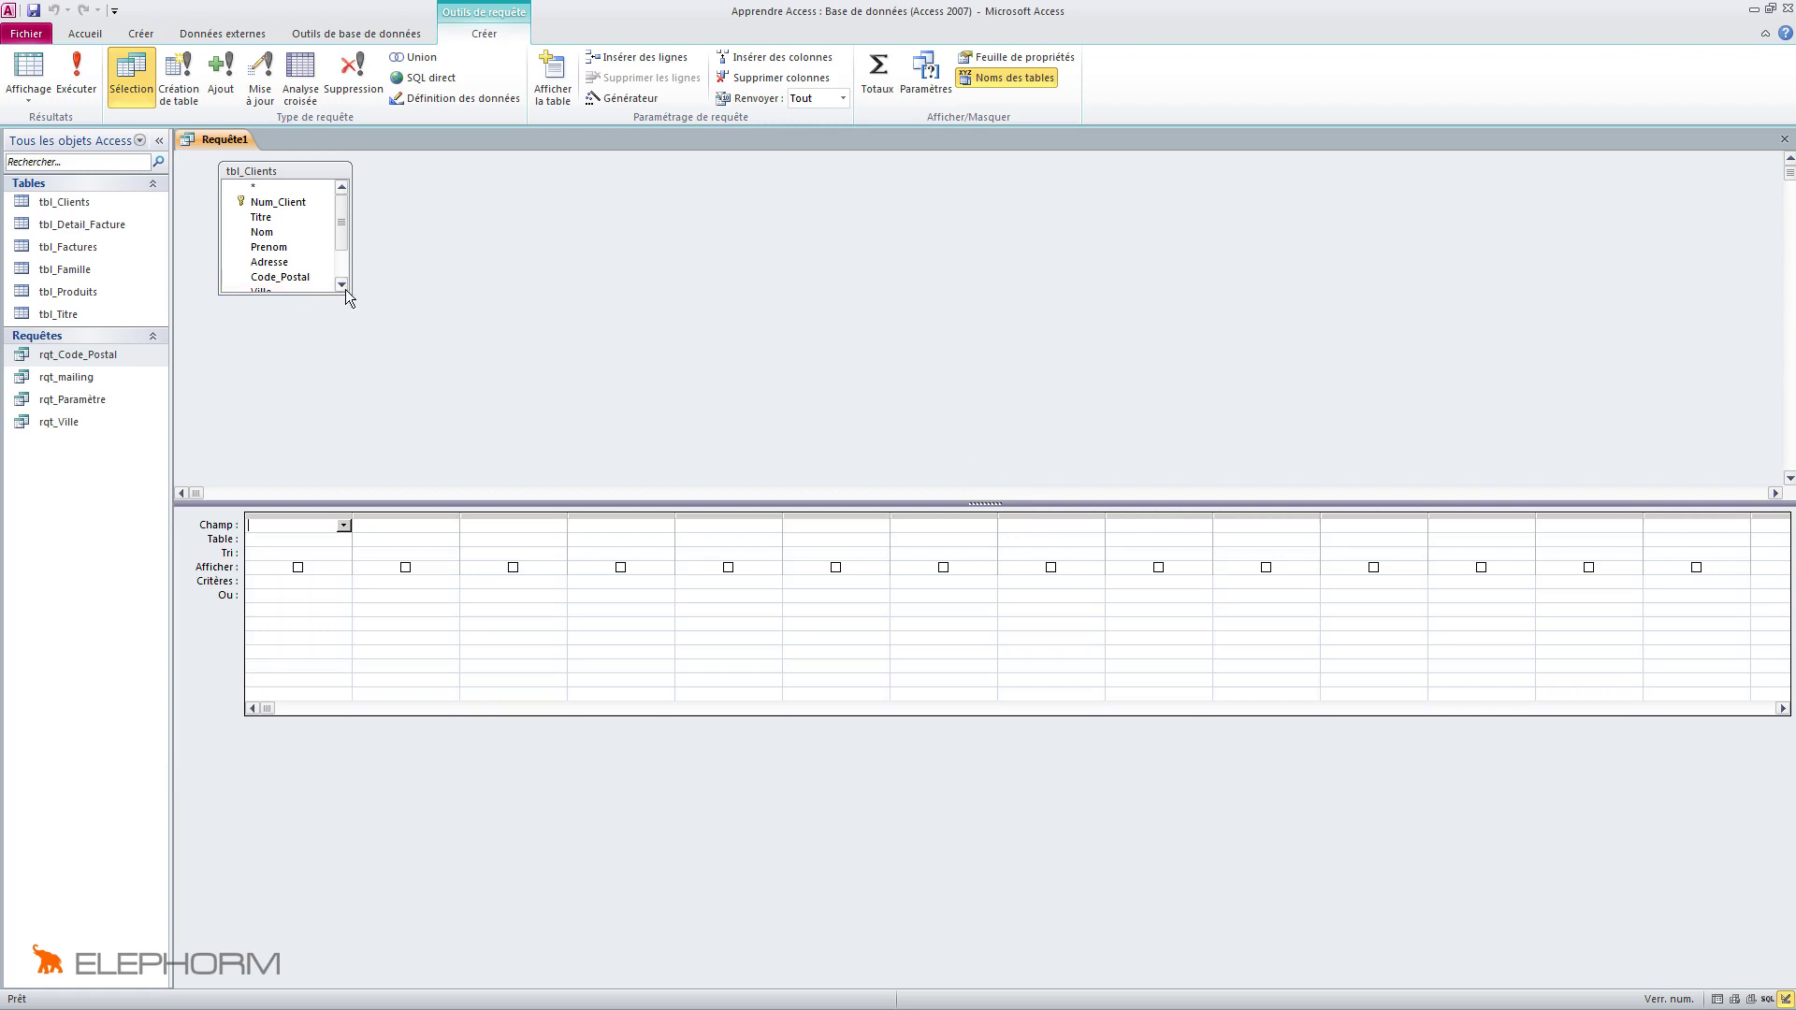
left_click_drag(351, 293, 405, 412)
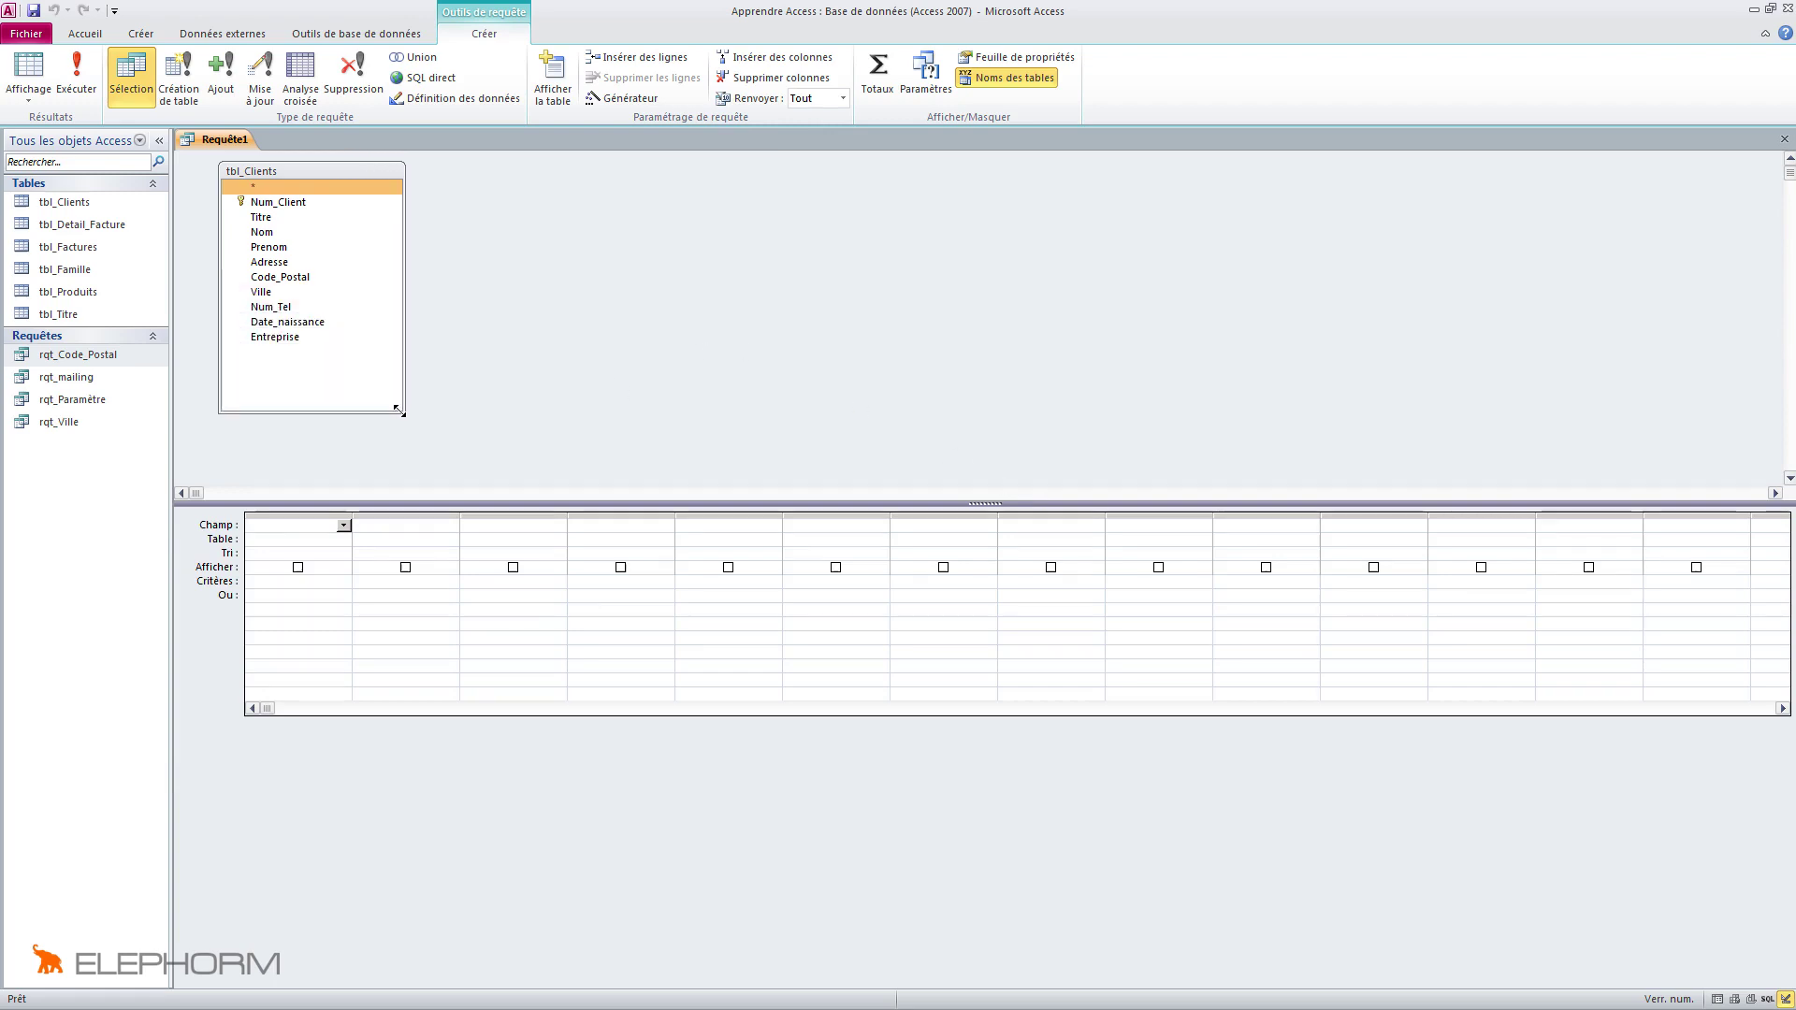
left_click(266, 236)
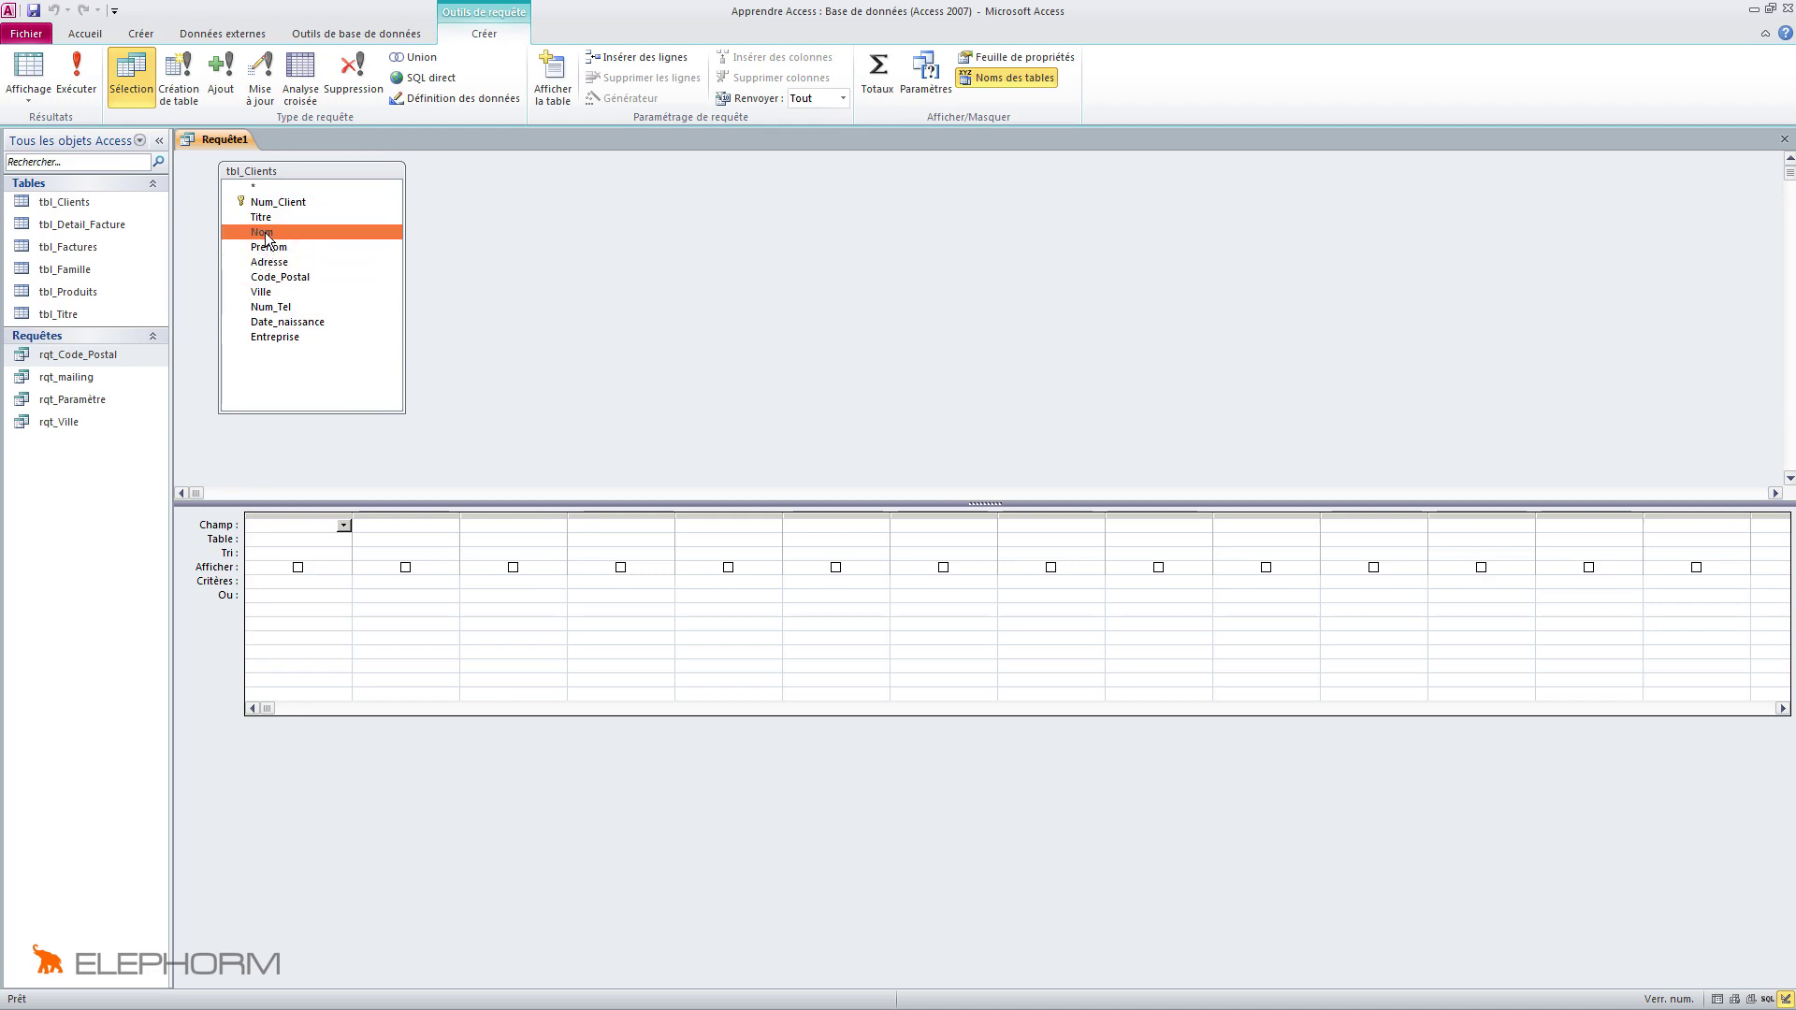
double_click(266, 235)
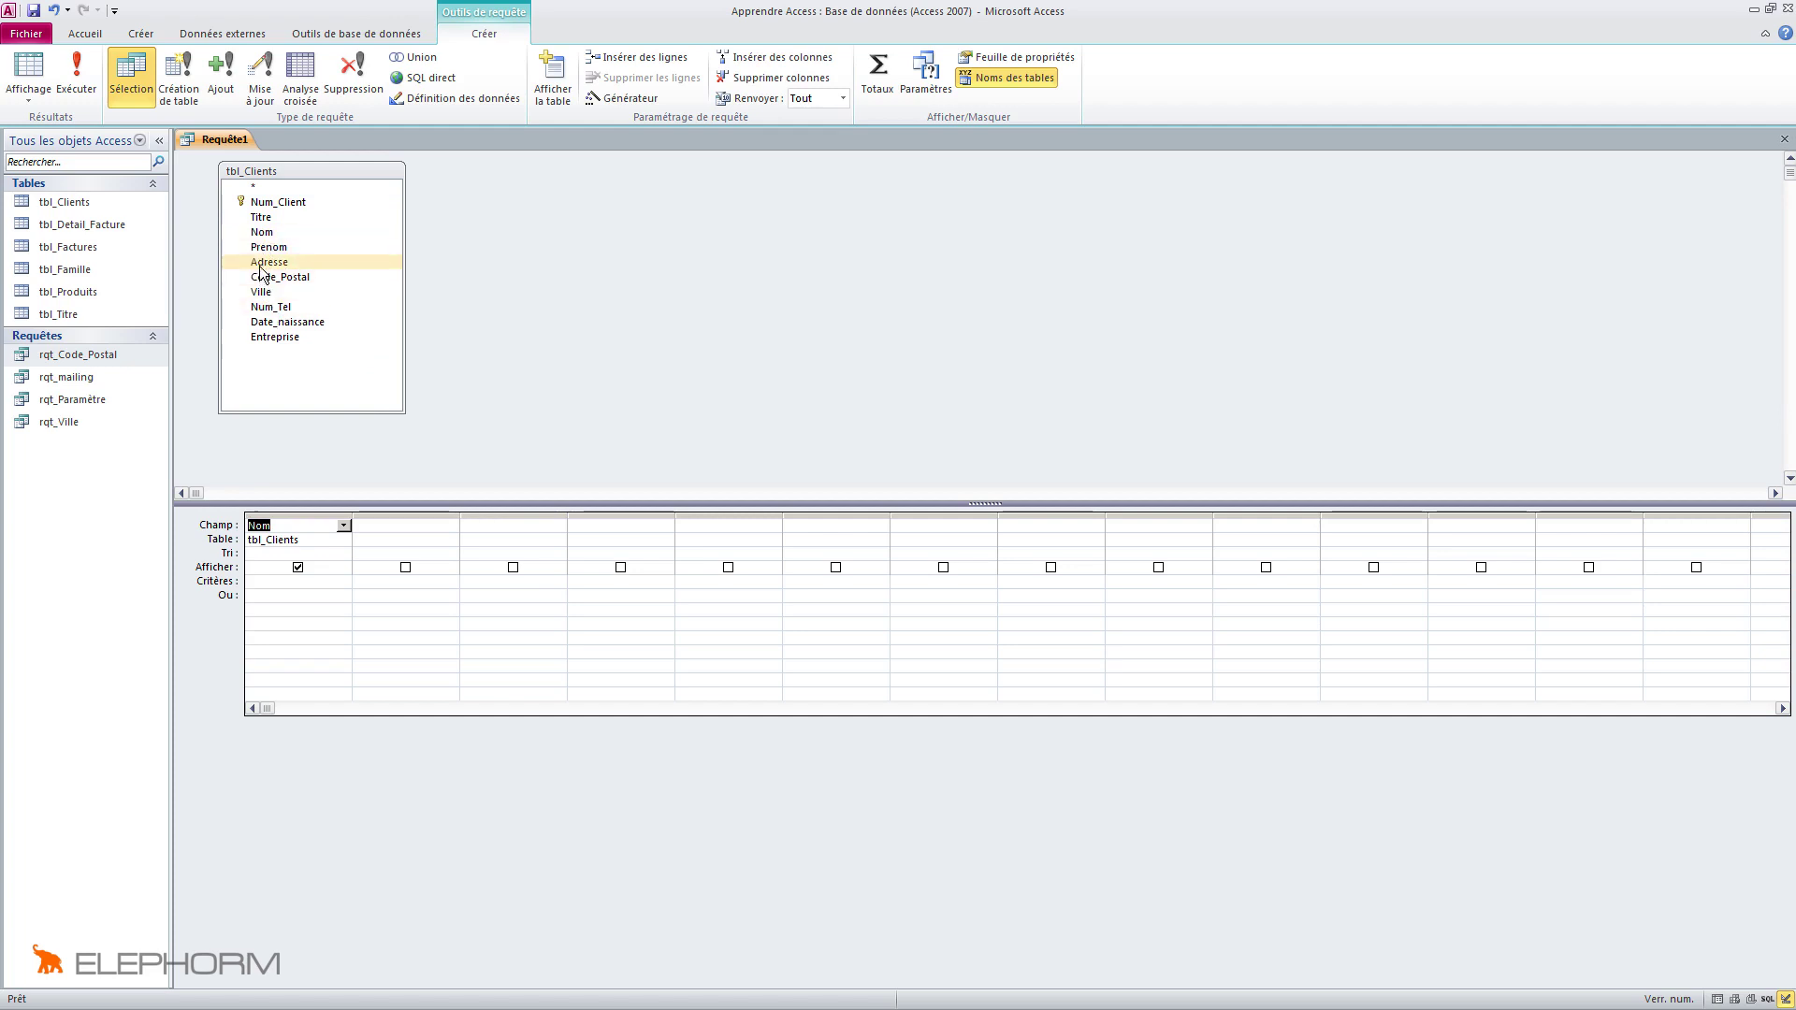
double_click(272, 325)
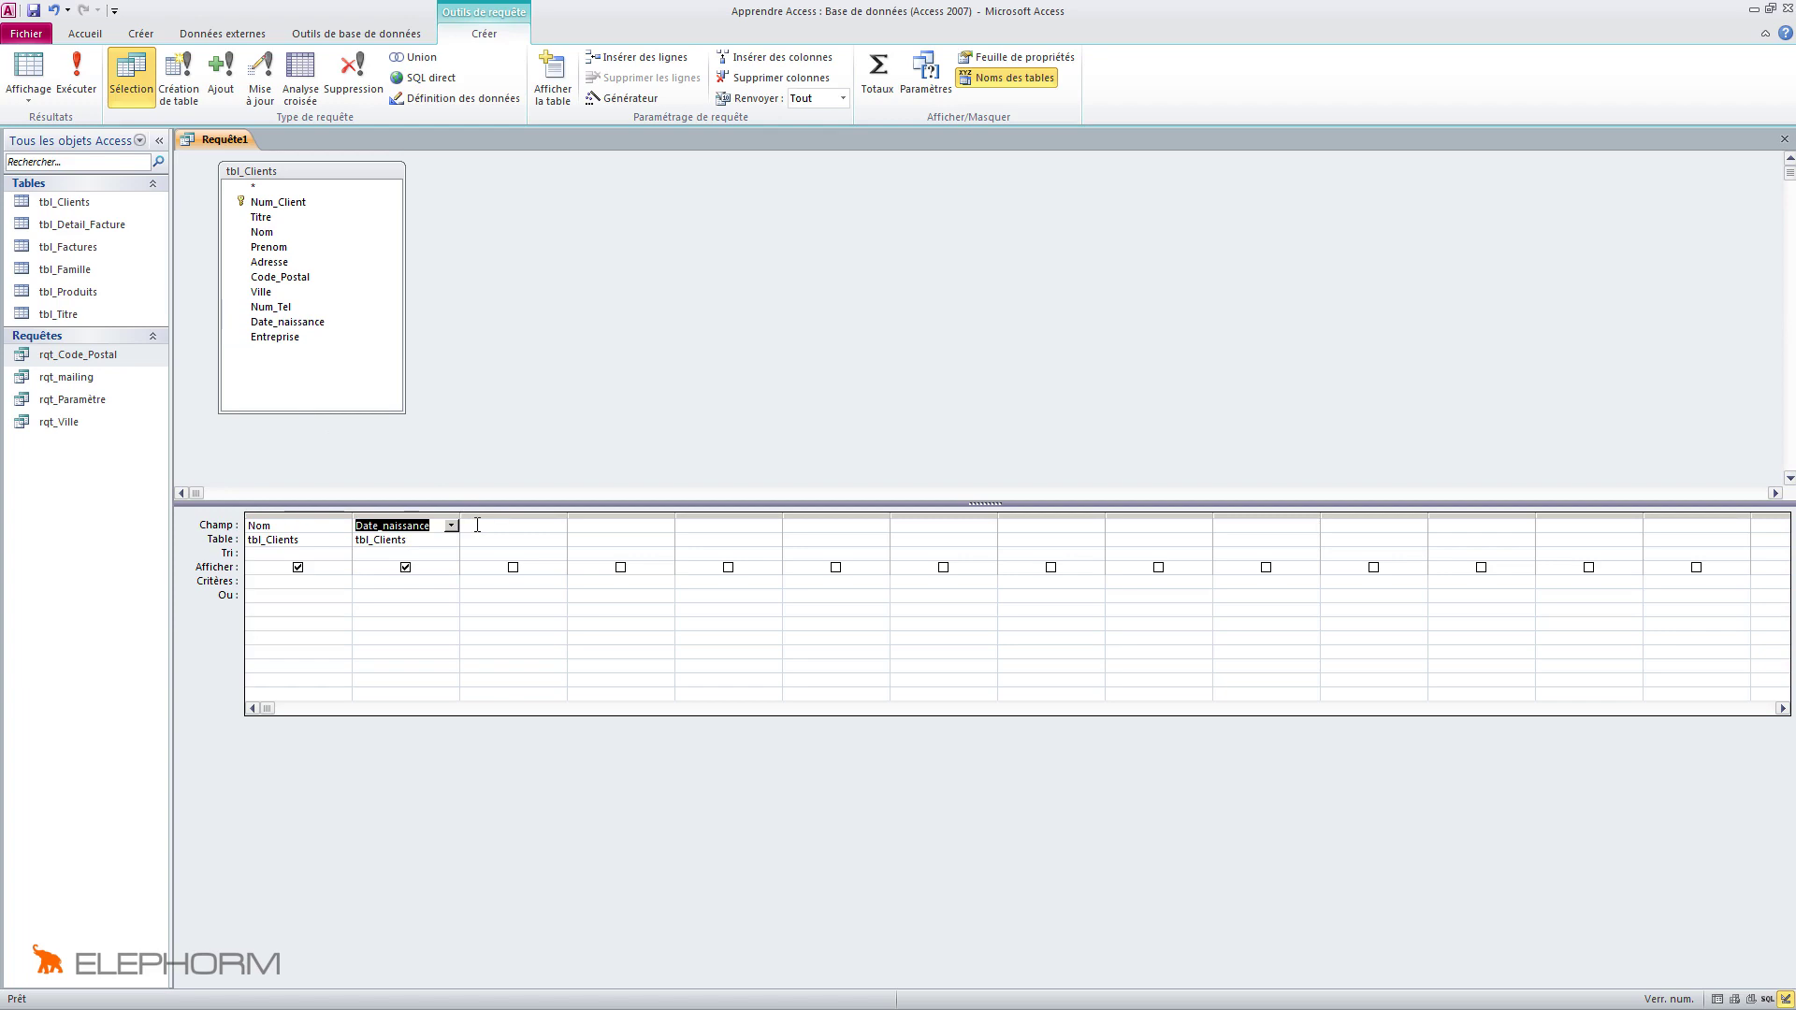
Save the query under the name rqt_Age
left_click(35, 11)
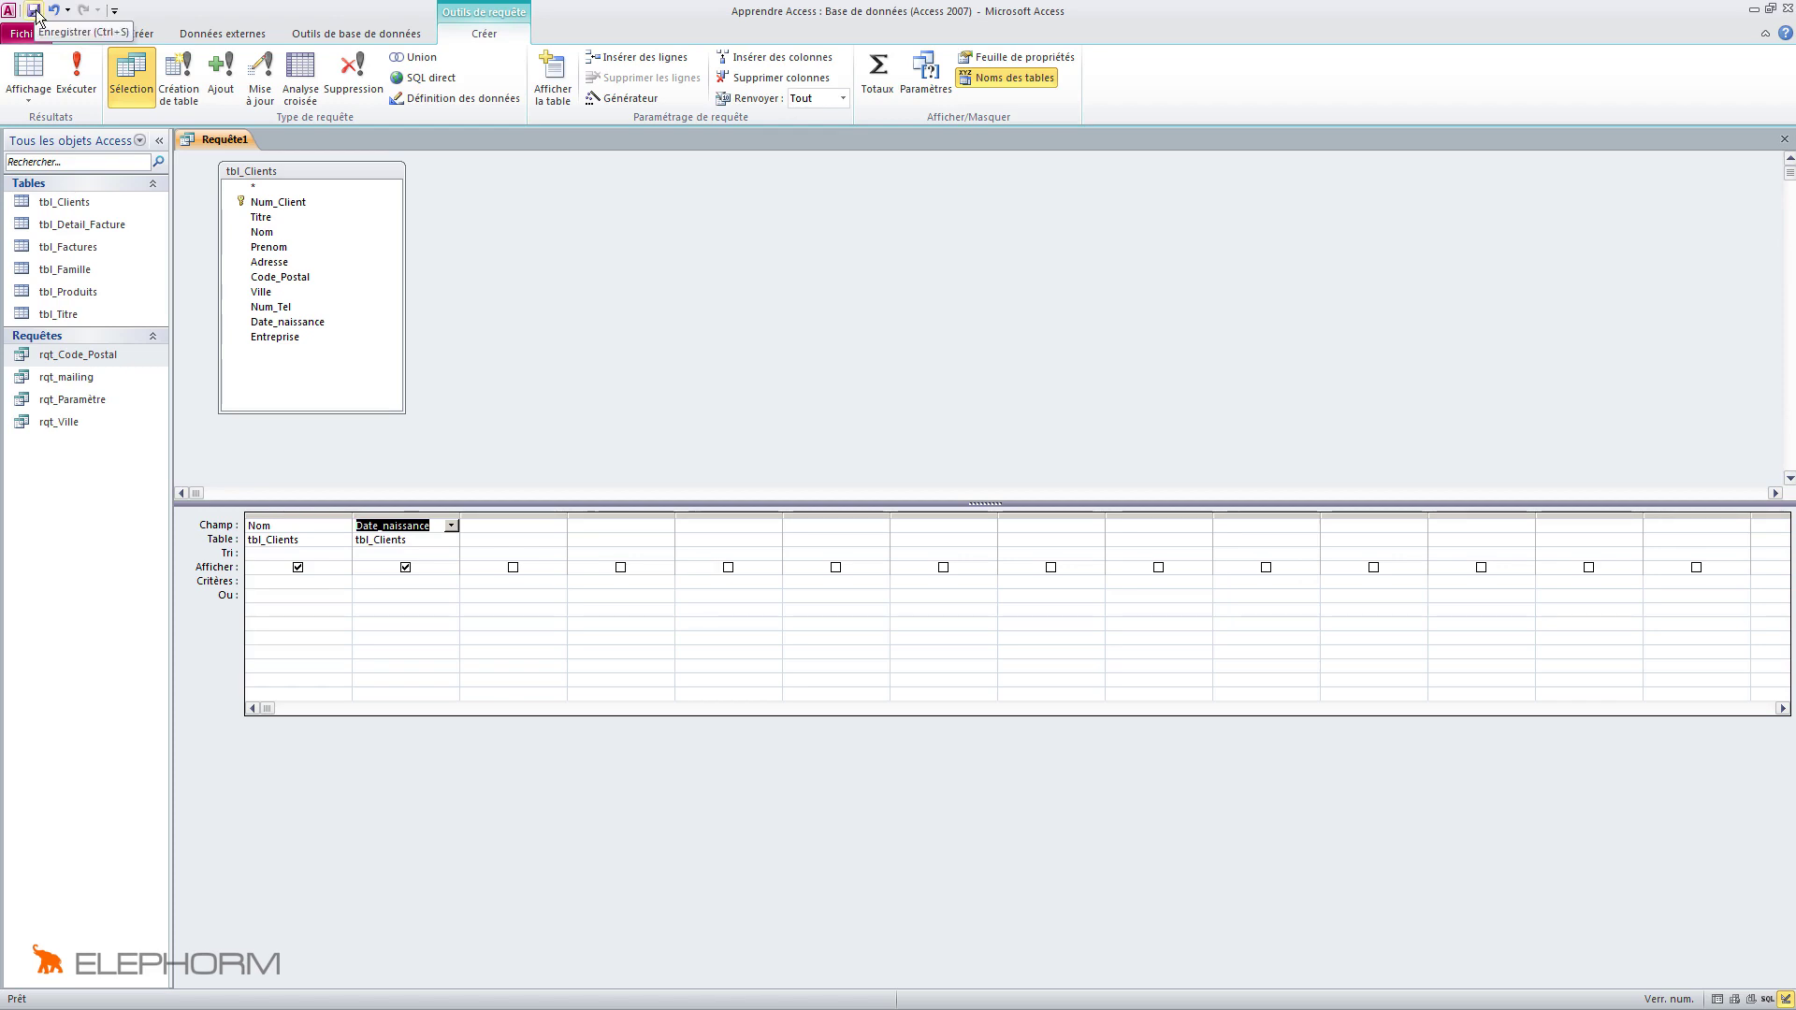
left_click(35, 11)
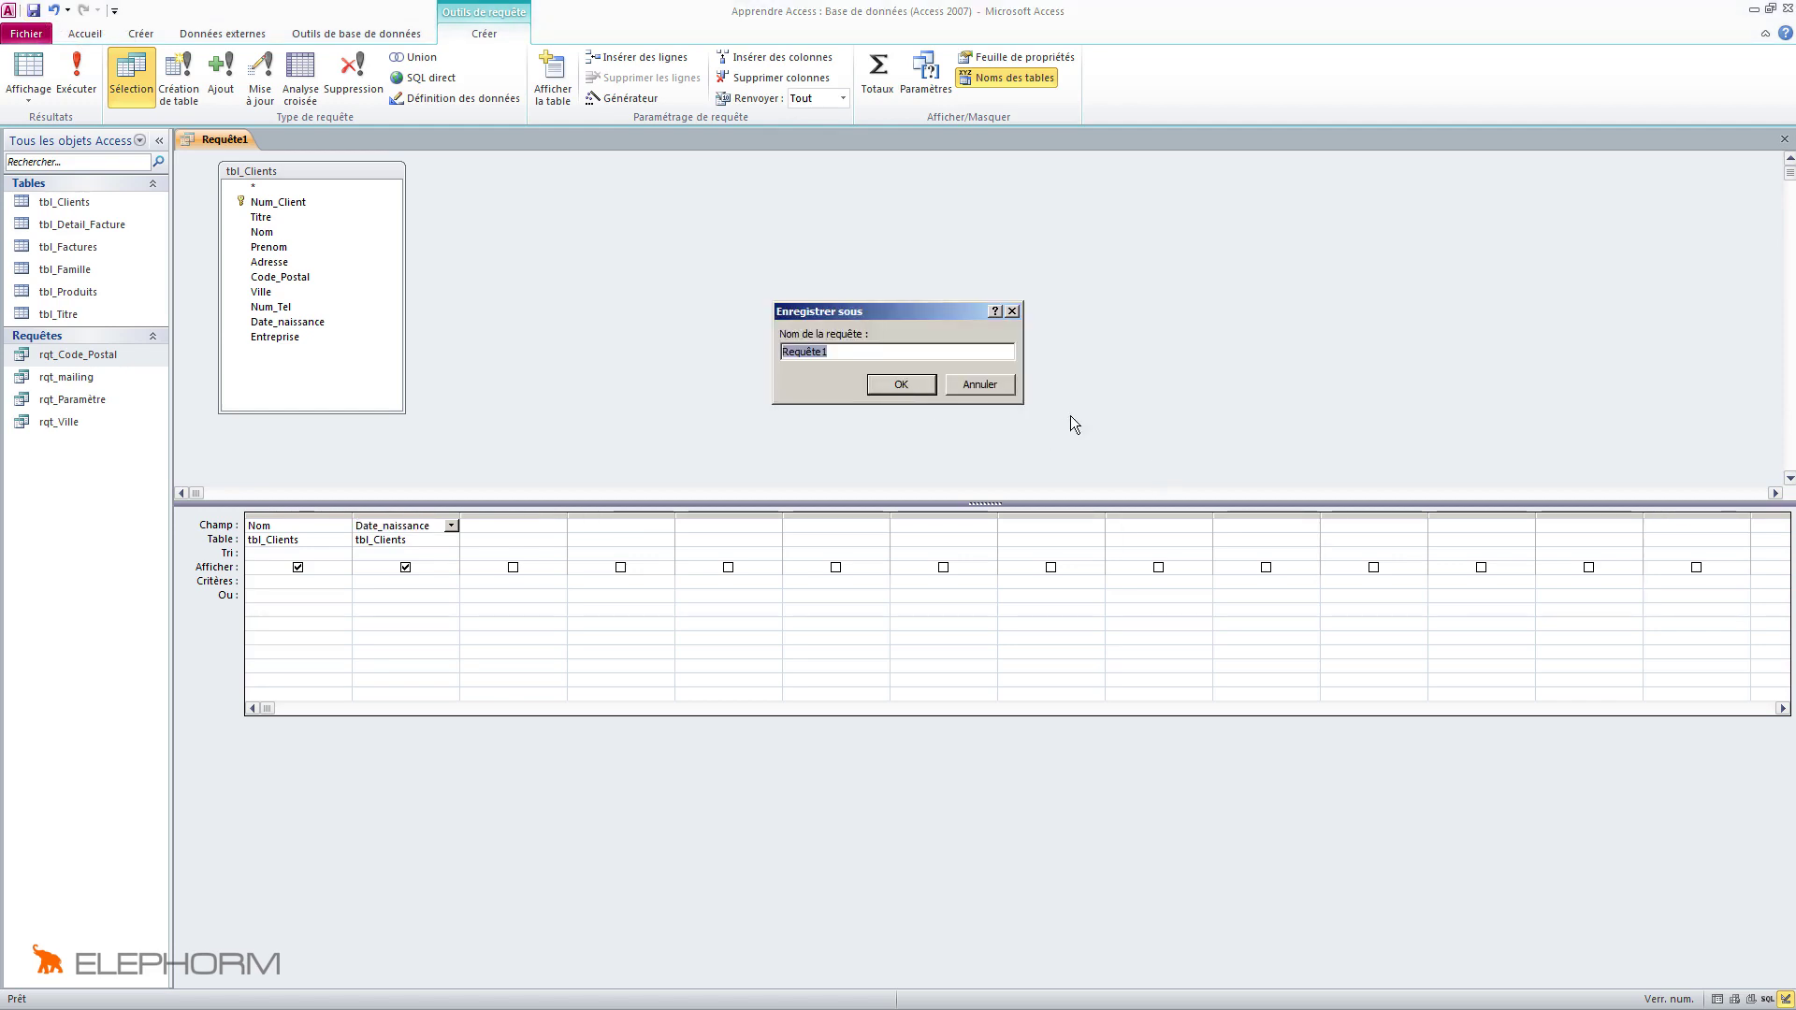
type("rq")
type("t_Age")
left_click(899, 385)
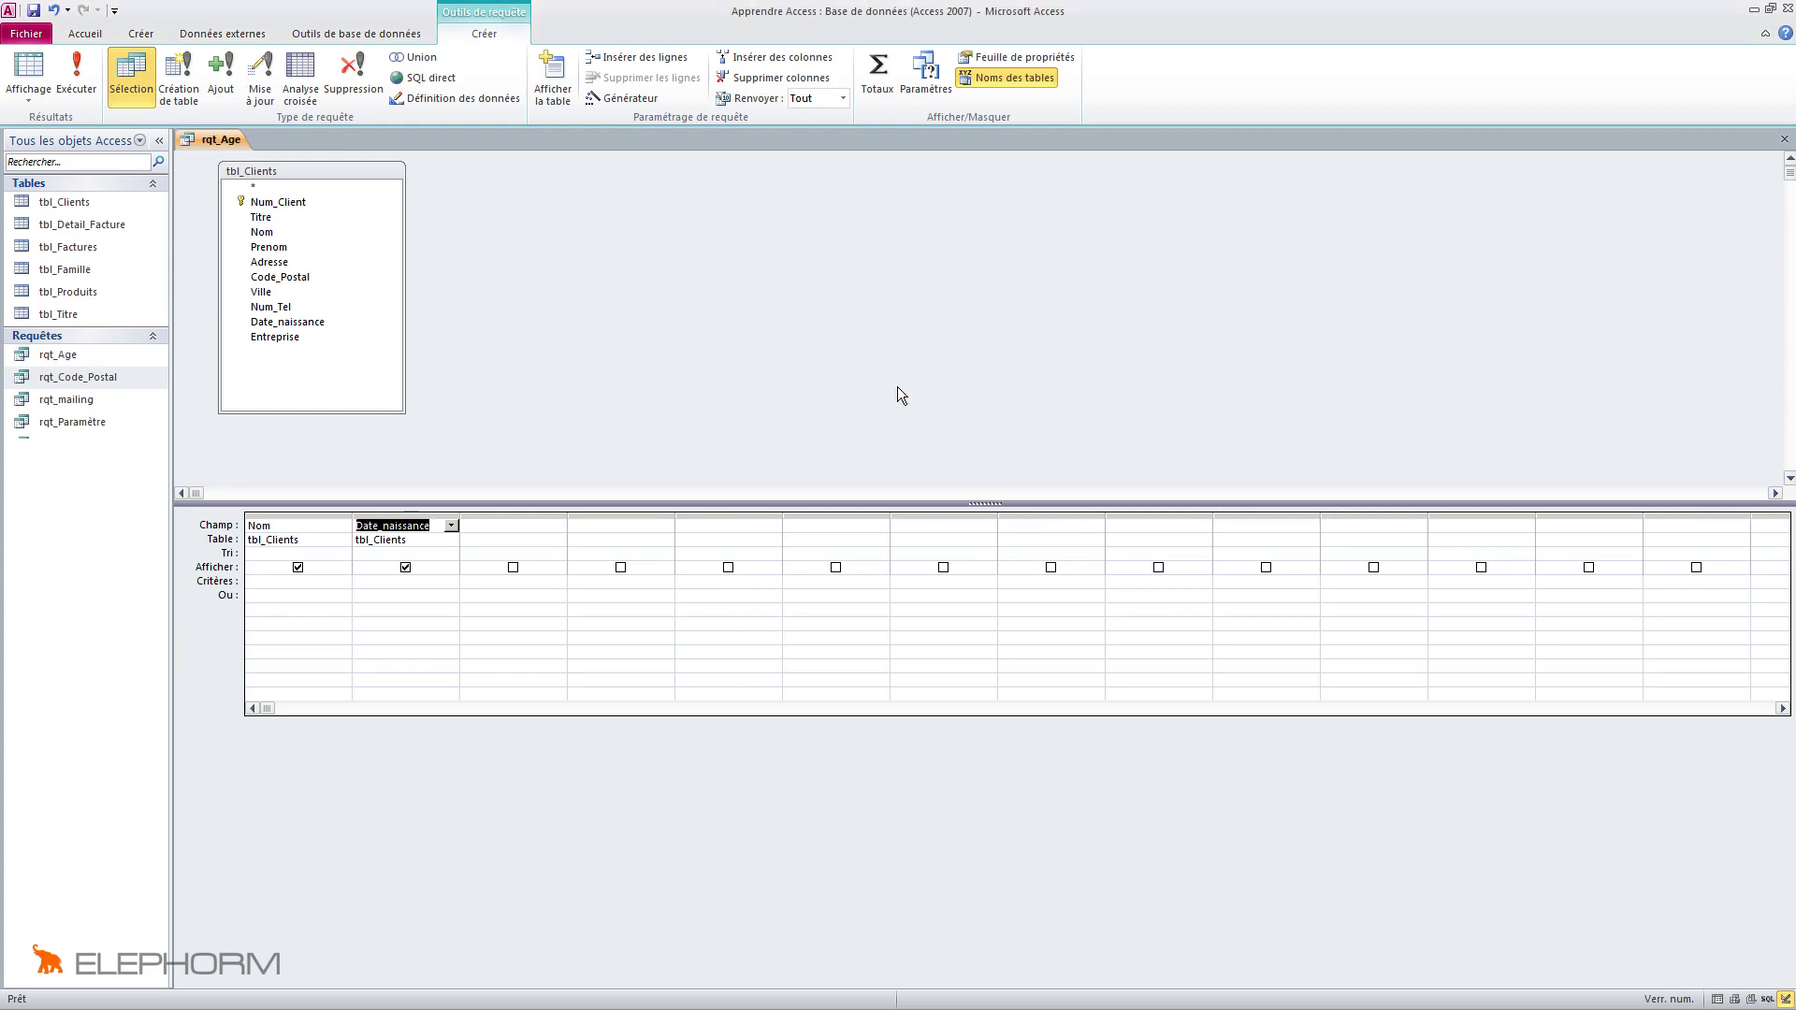
Widen the first empty column, start a calculated field with "Age:" in it and open the Expression Builder
left_click(492, 527)
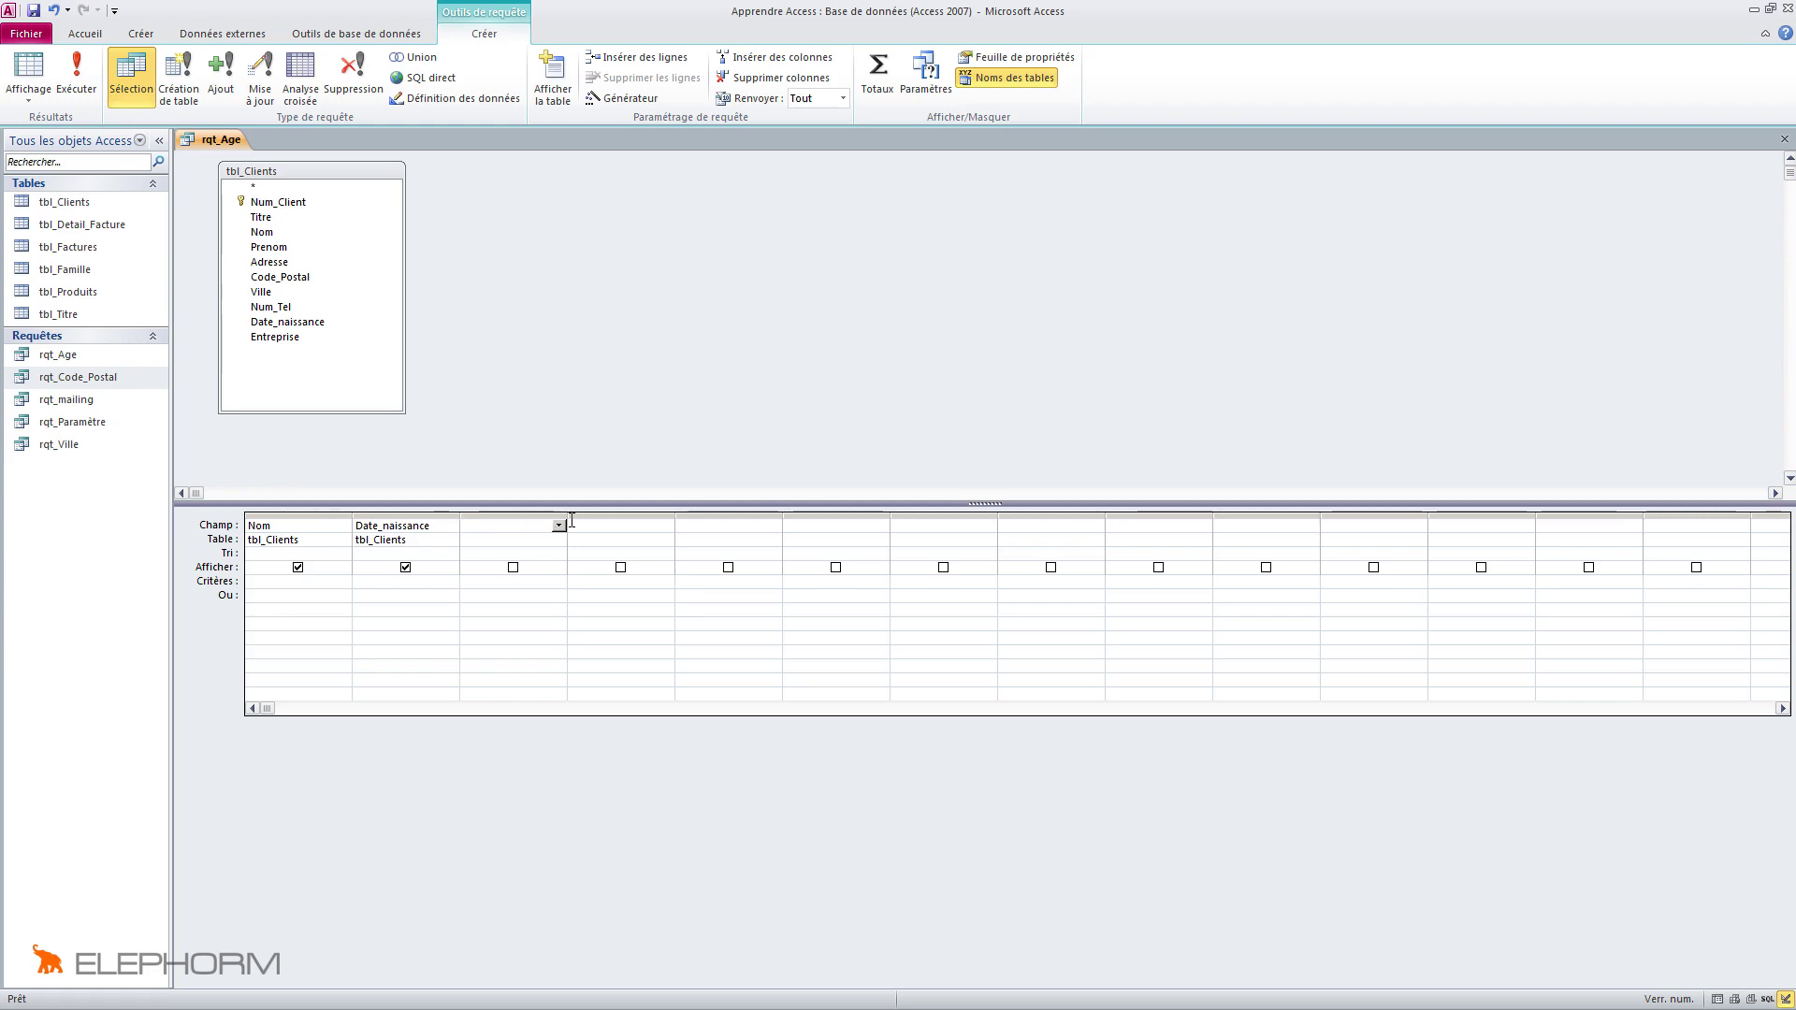
left_click_drag(567, 512, 739, 513)
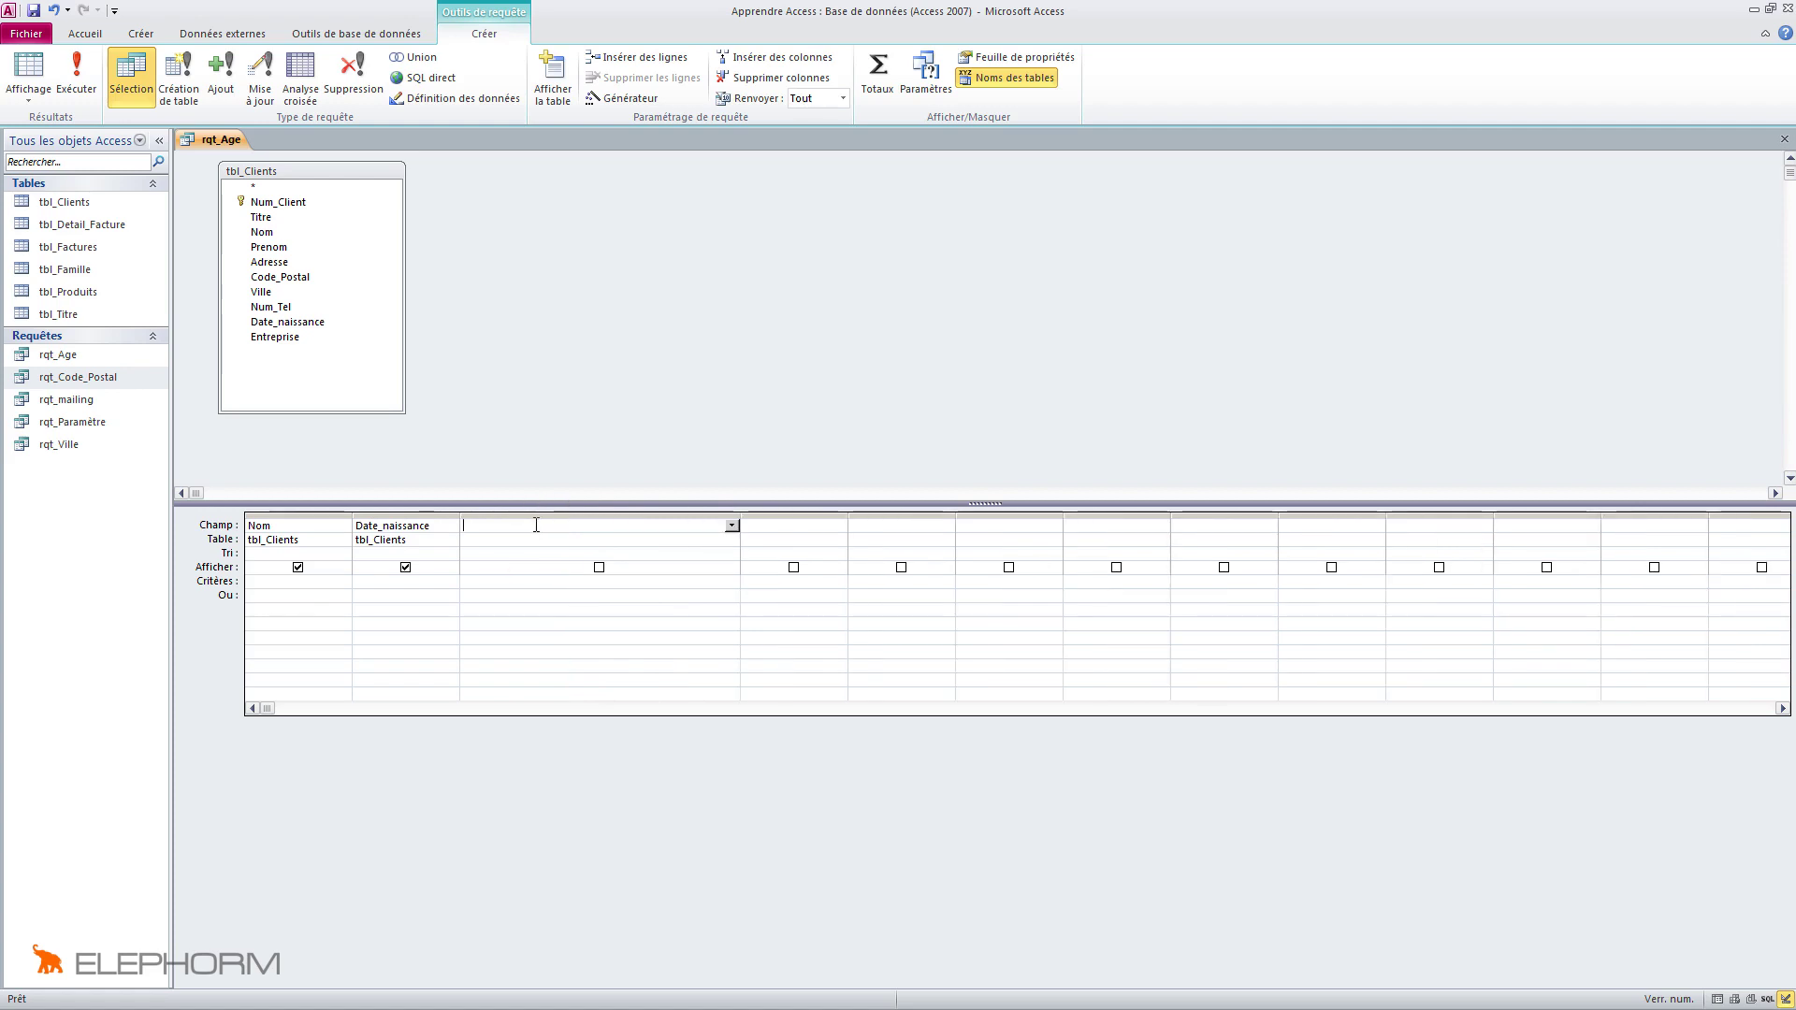
type("Age:")
left_click(627, 99)
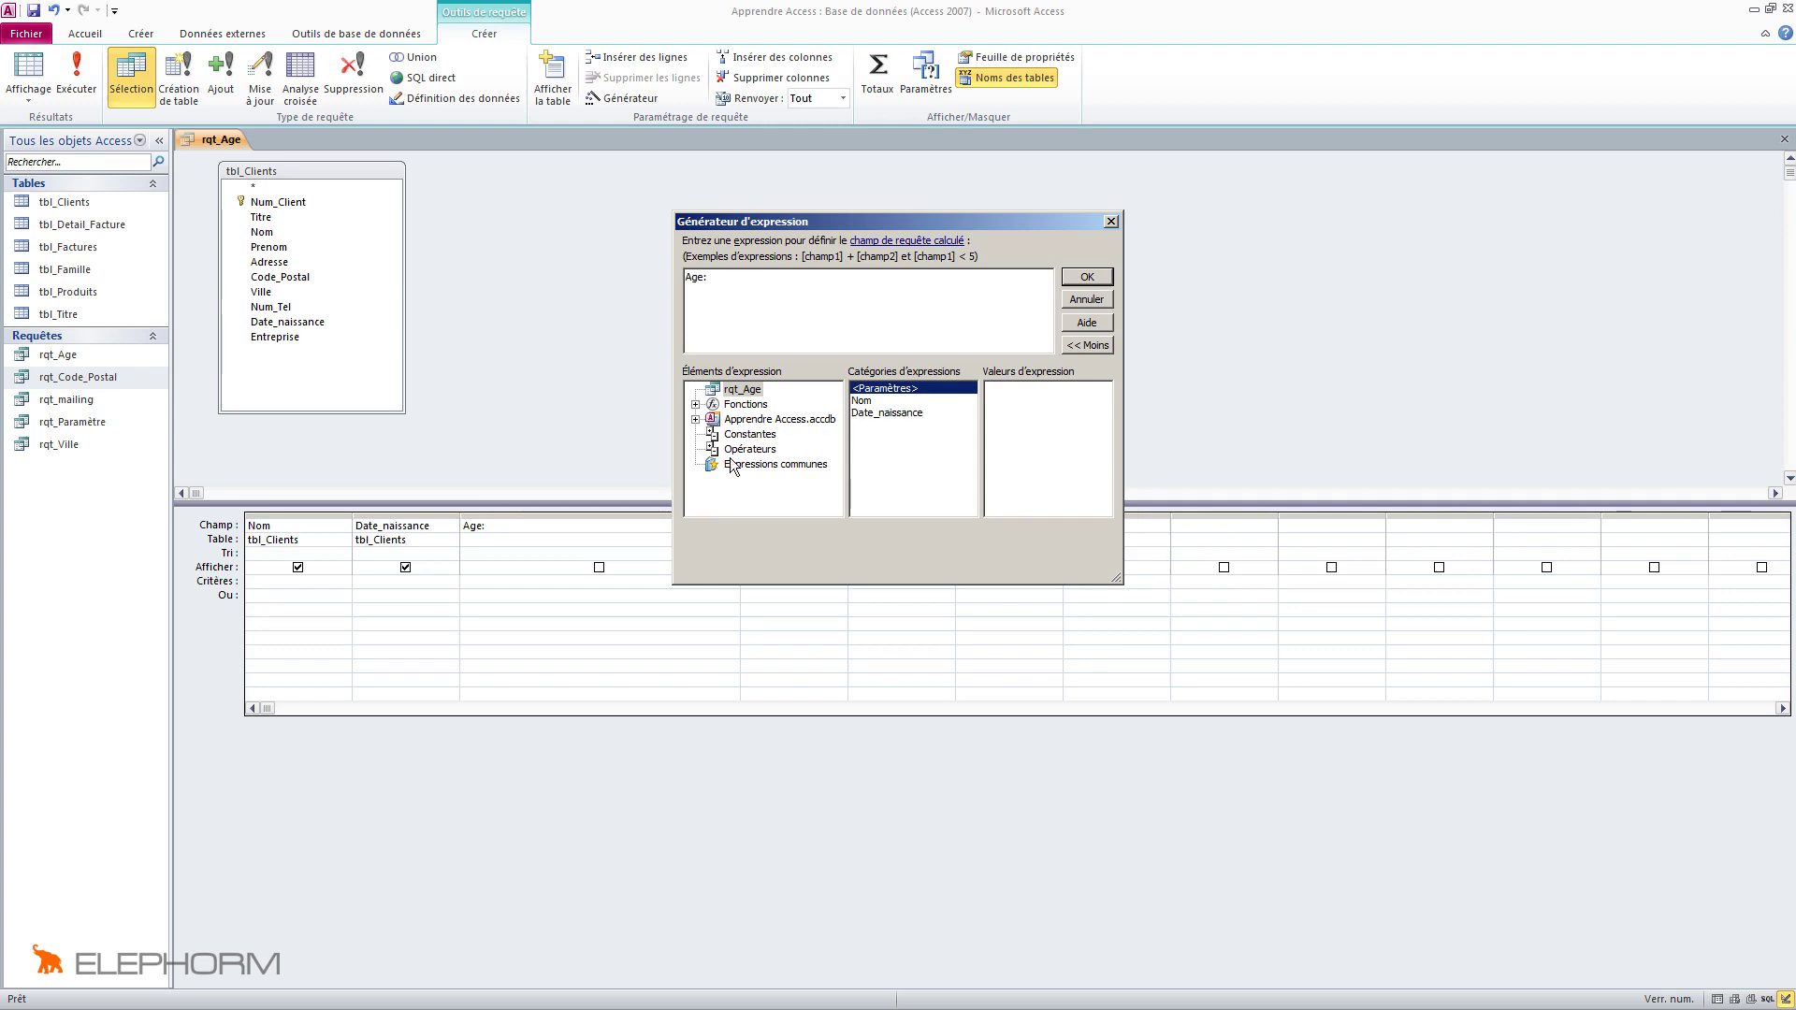
Insert the built-in DiffDate function into the Age expression
left_click(696, 405)
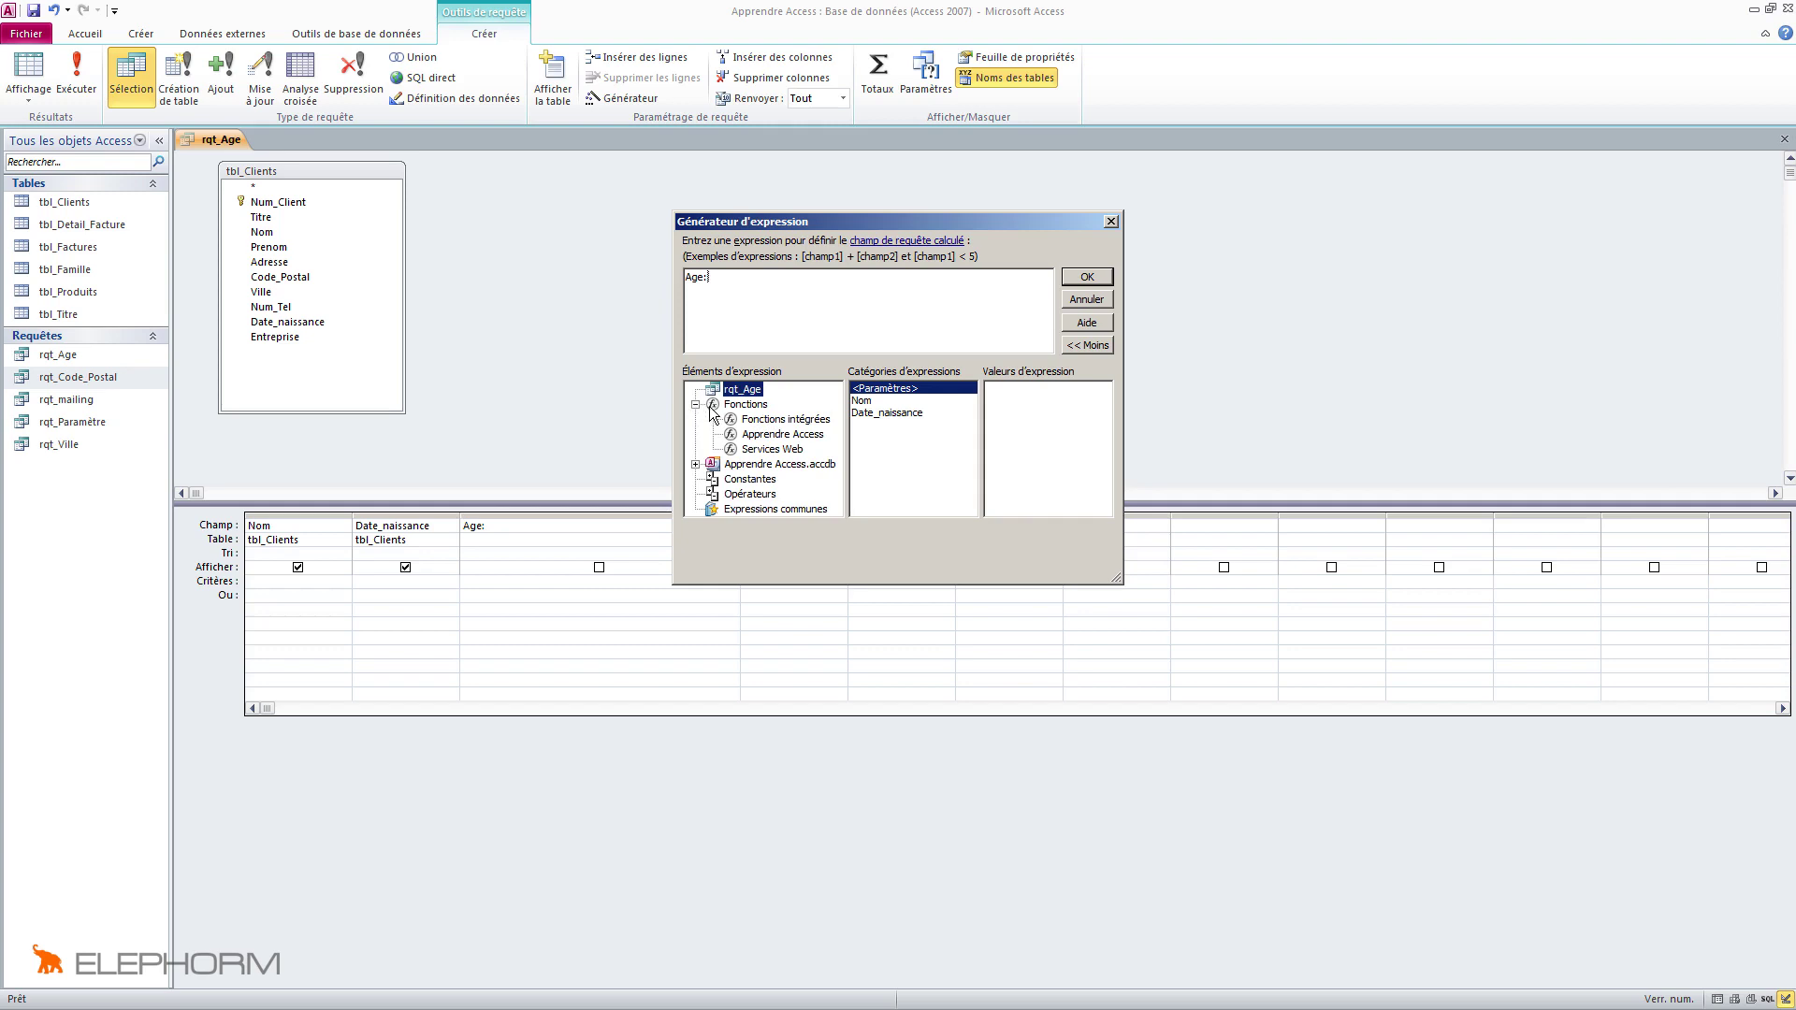
left_click(773, 421)
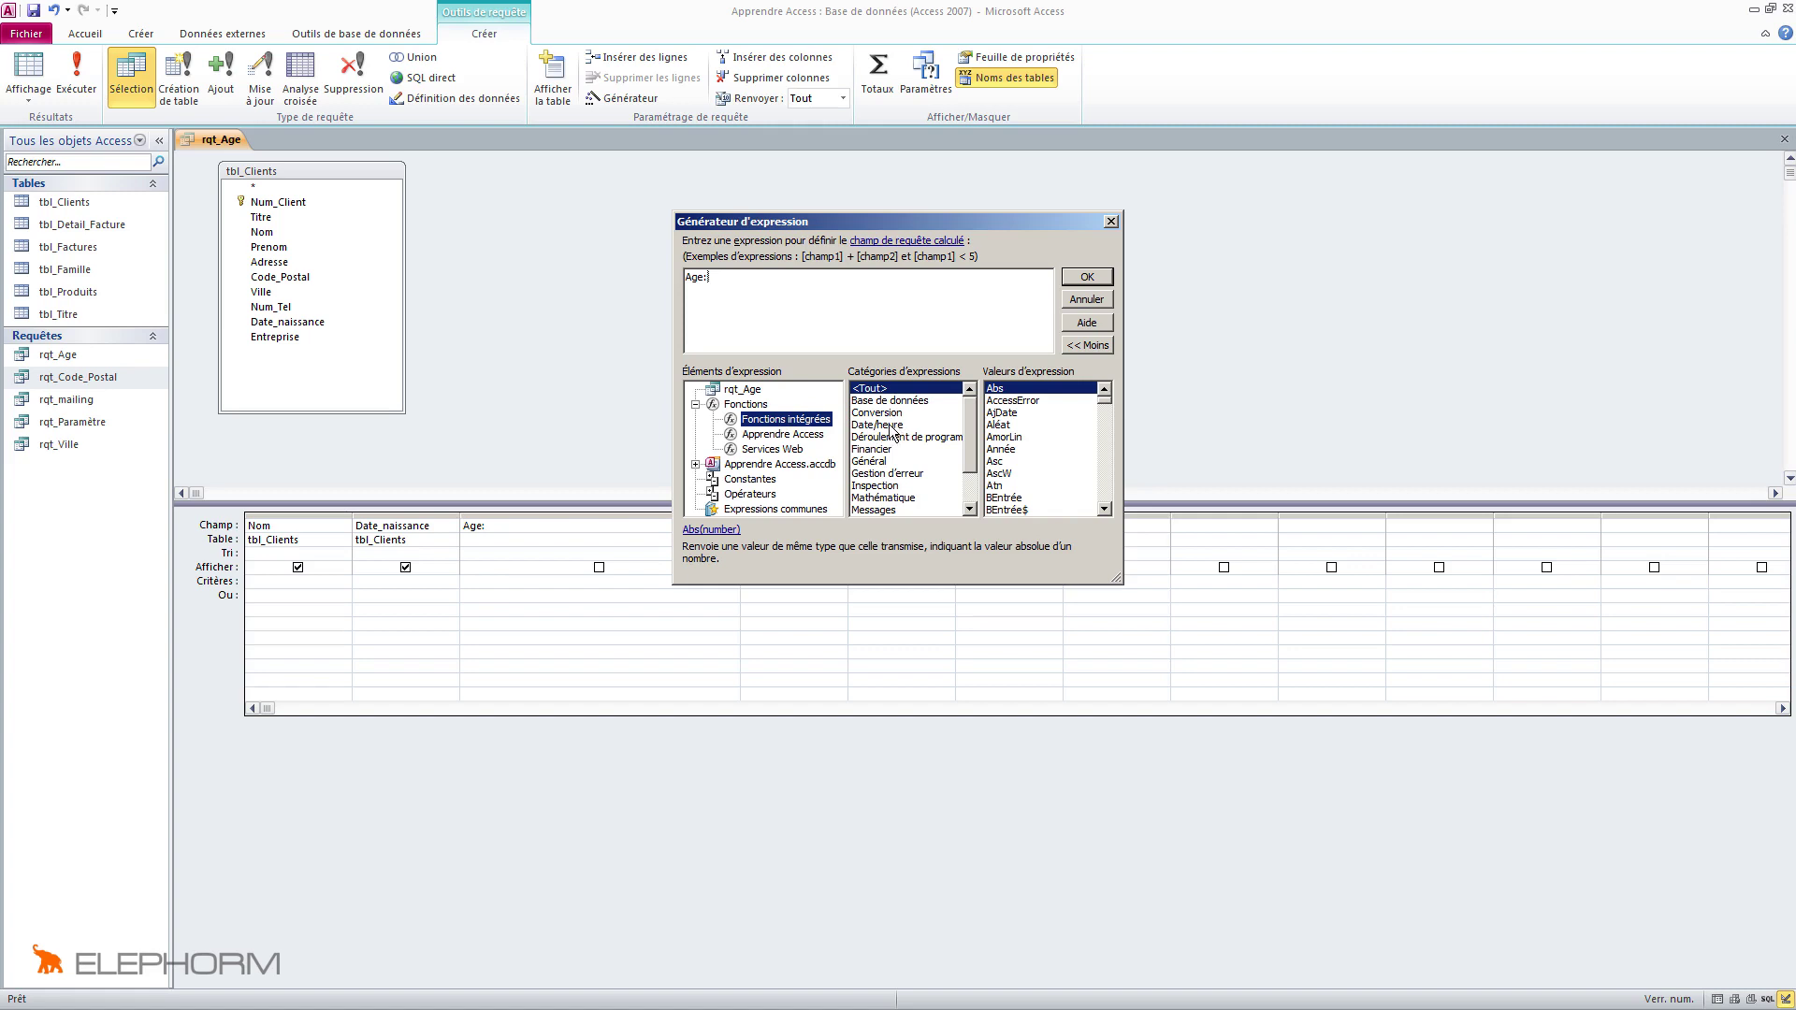
left_click(1104, 507)
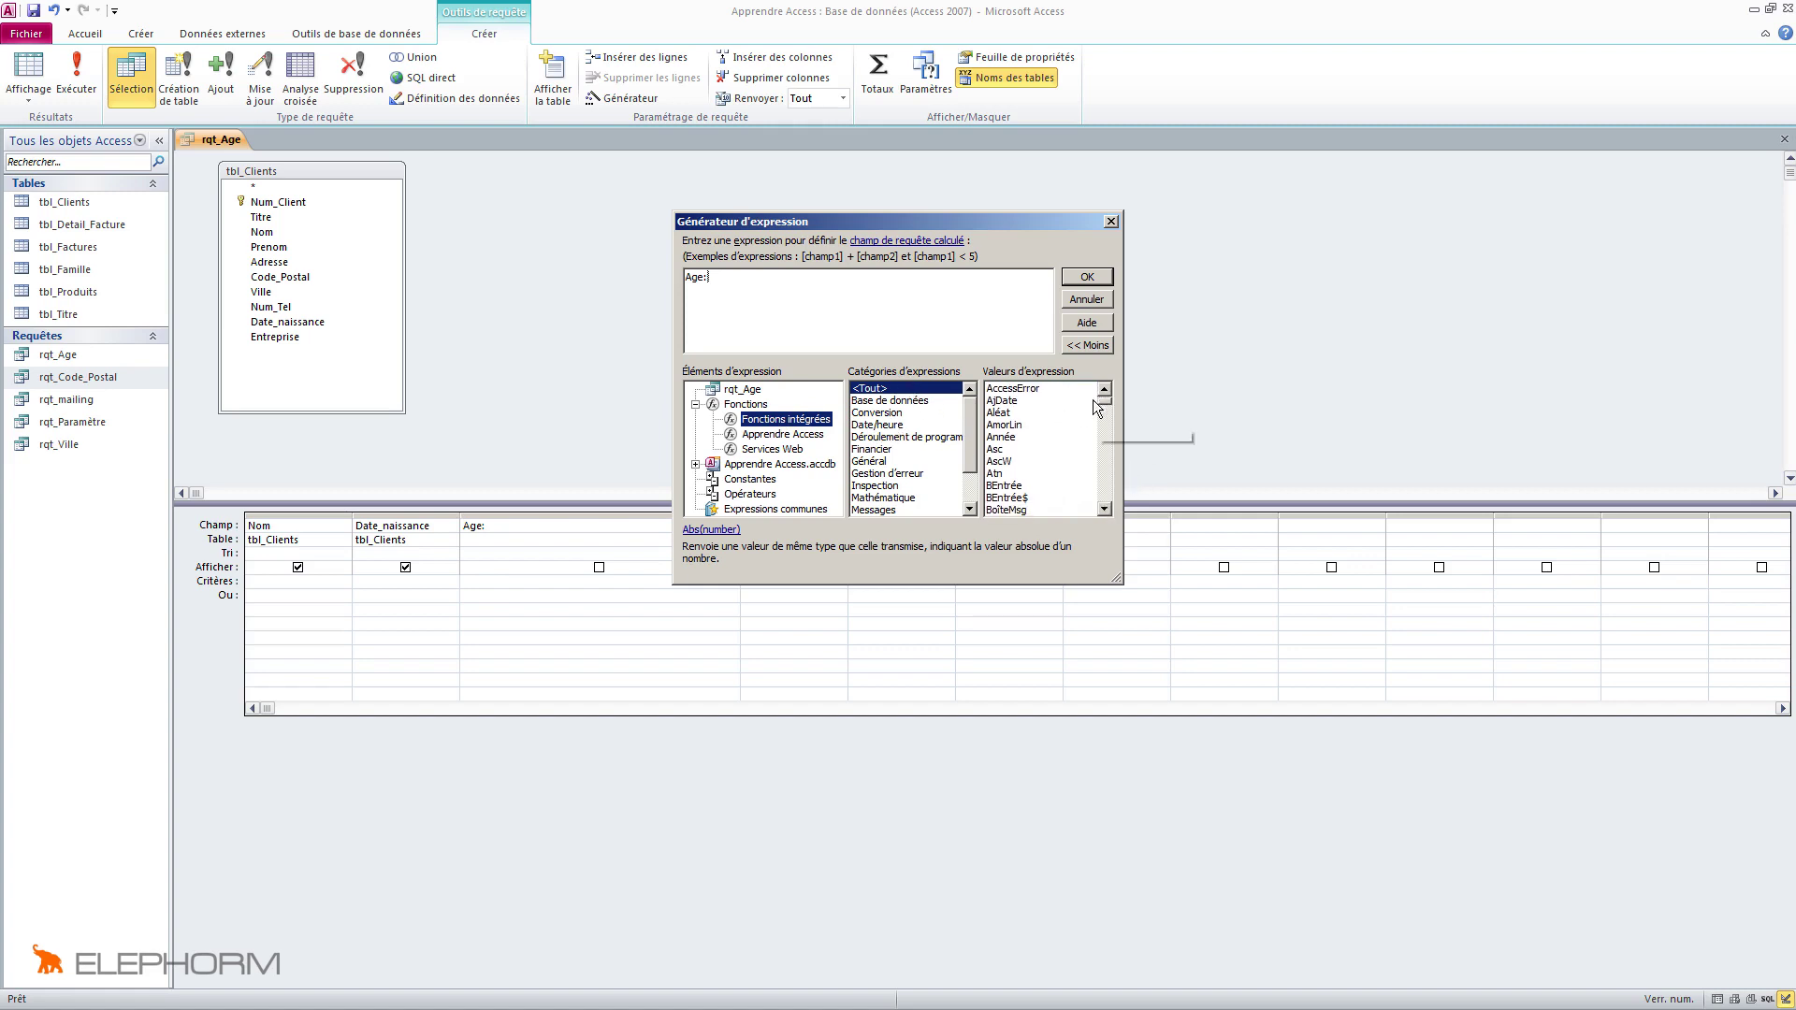
left_click(1104, 399)
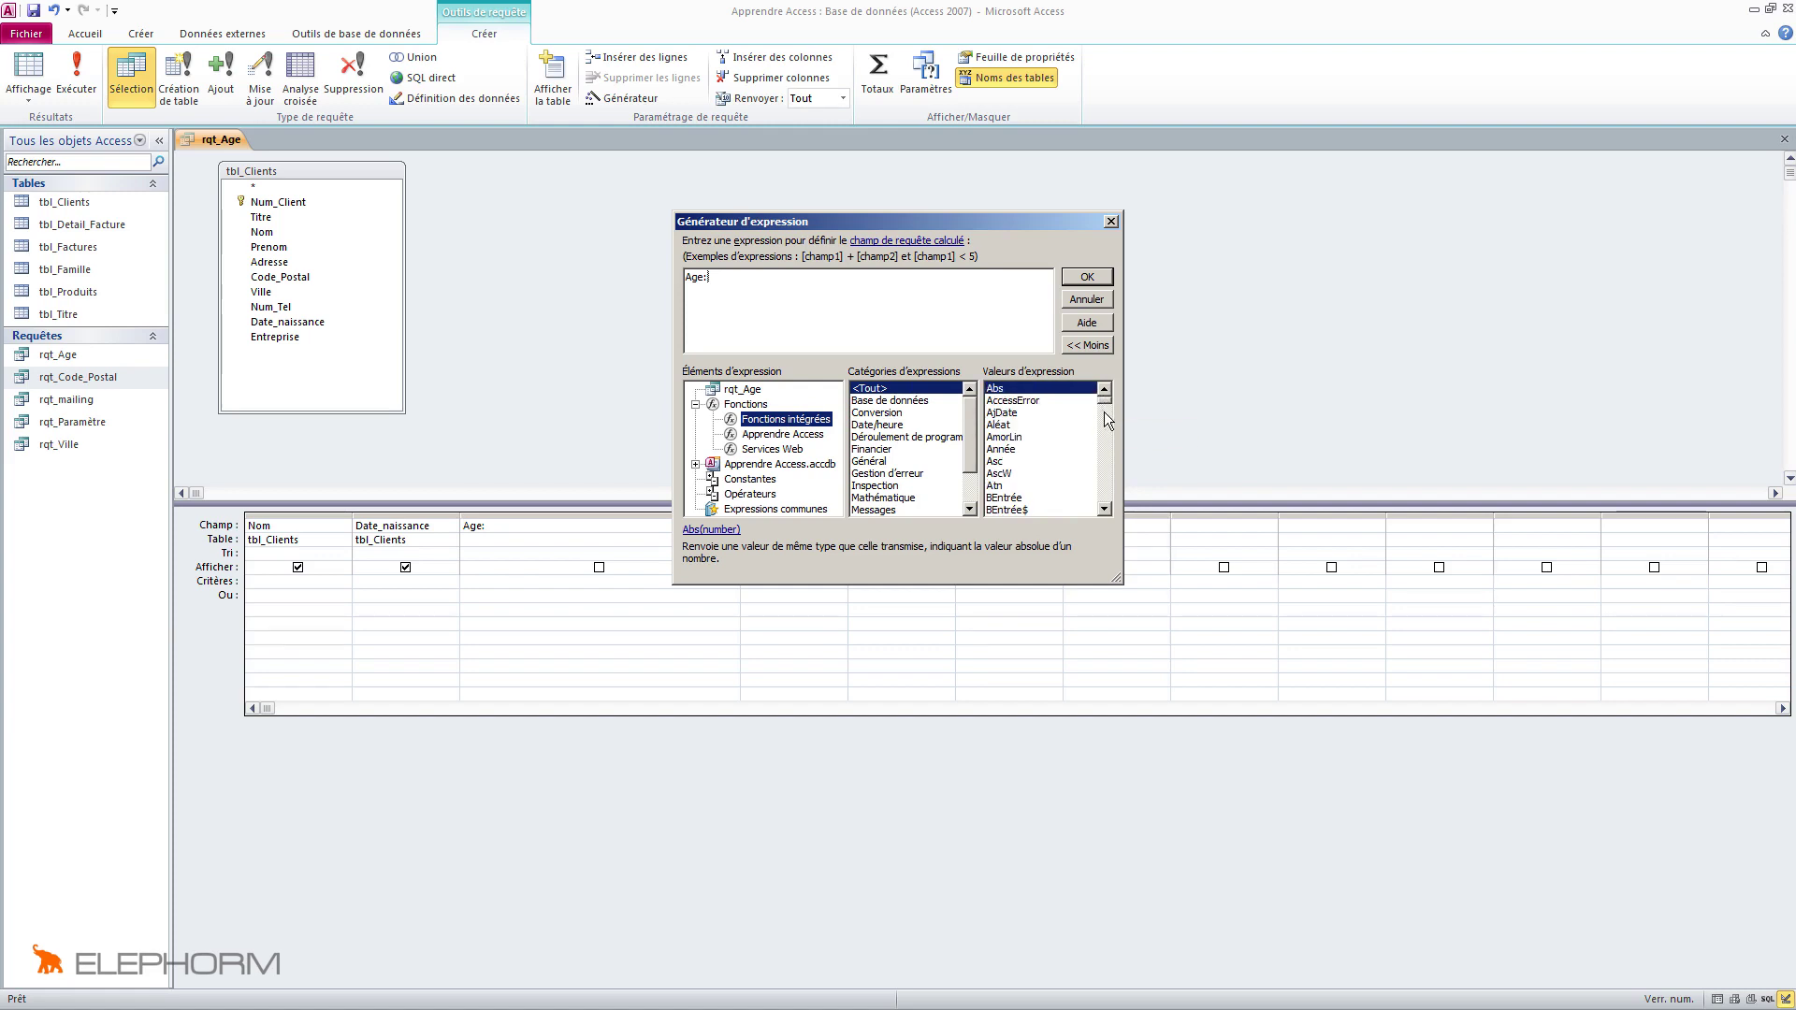
left_click(1104, 508)
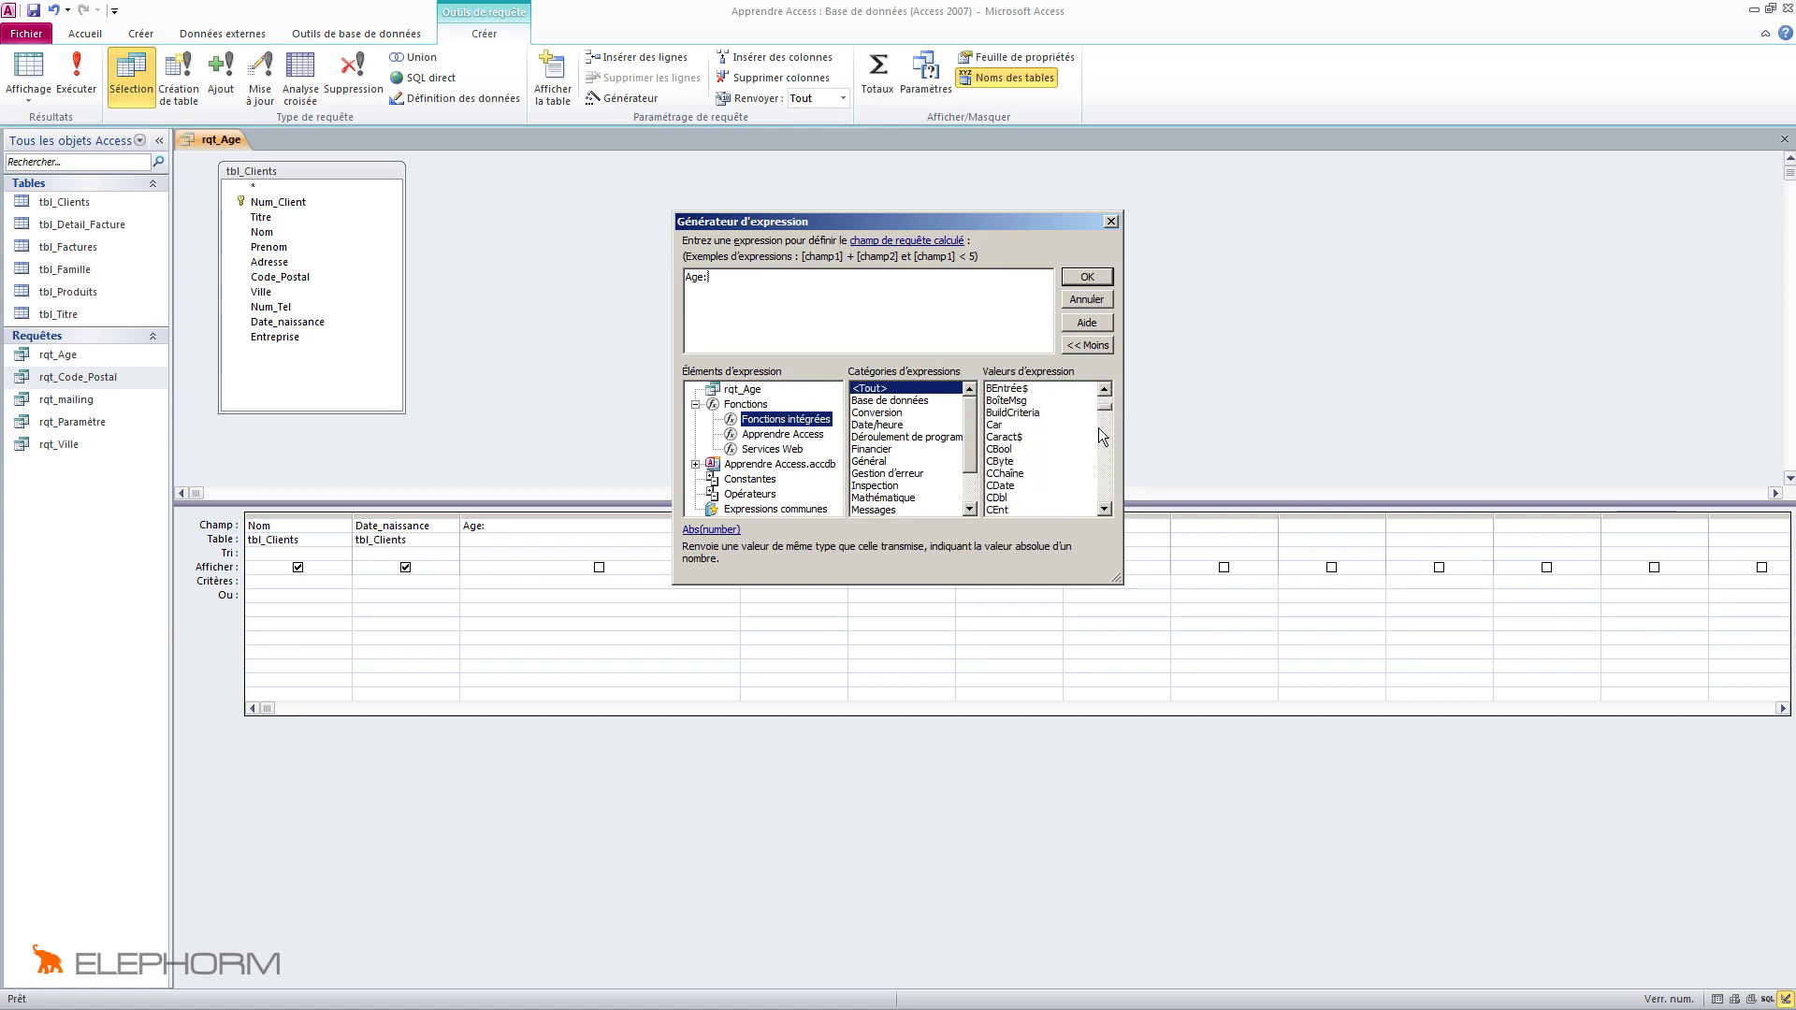
left_click(1104, 508)
left_click(1104, 508)
left_click(1104, 508)
left_click(1104, 508)
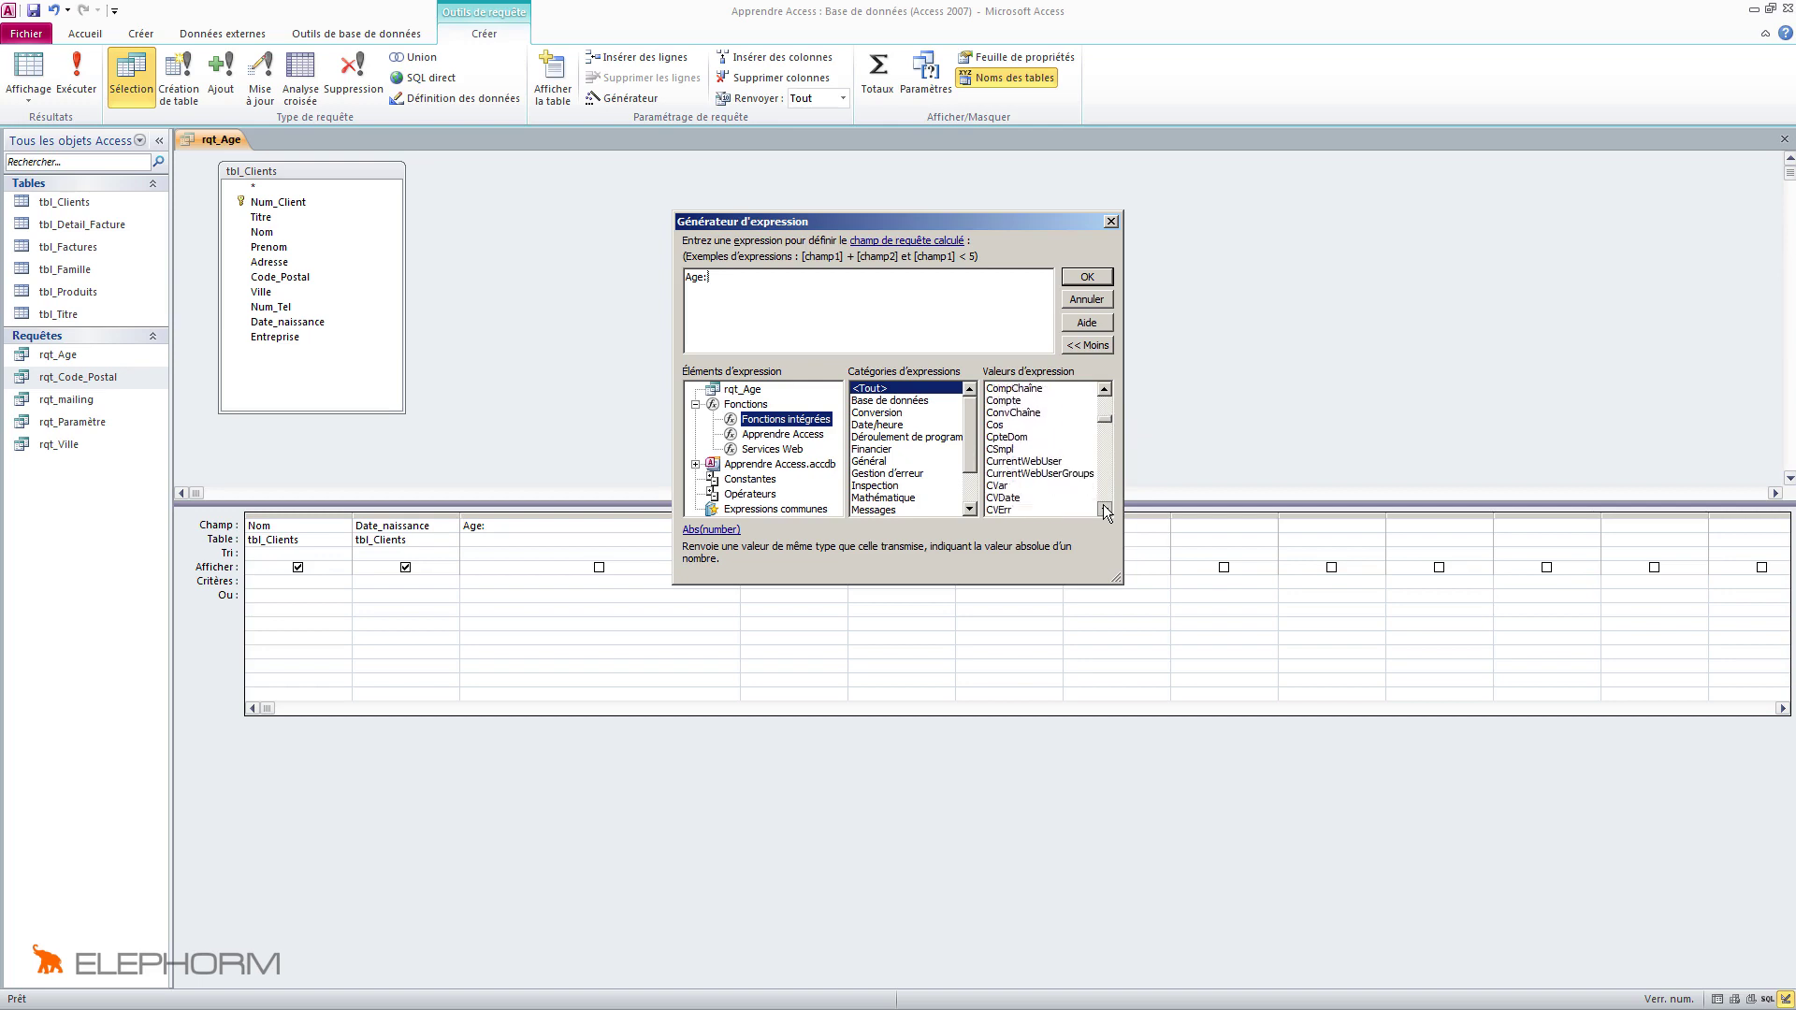
left_click(1103, 508)
left_click(1104, 508)
left_click(1104, 508)
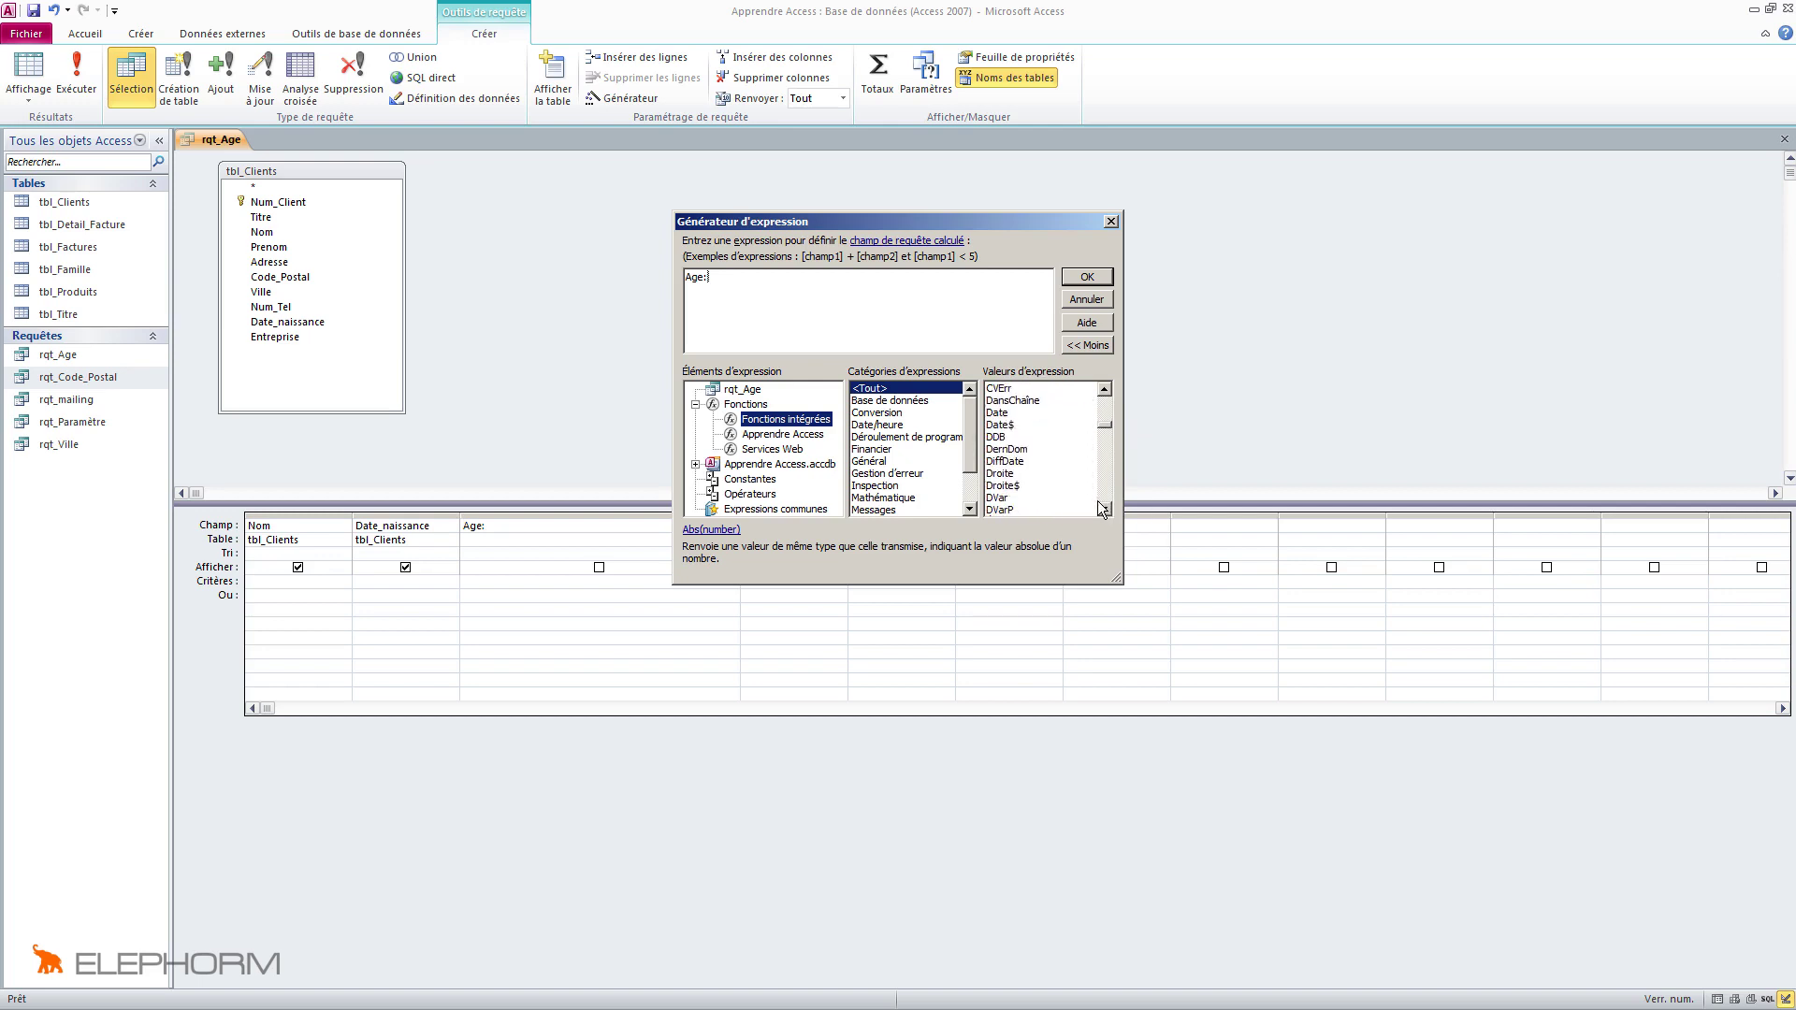
left_click(1017, 462)
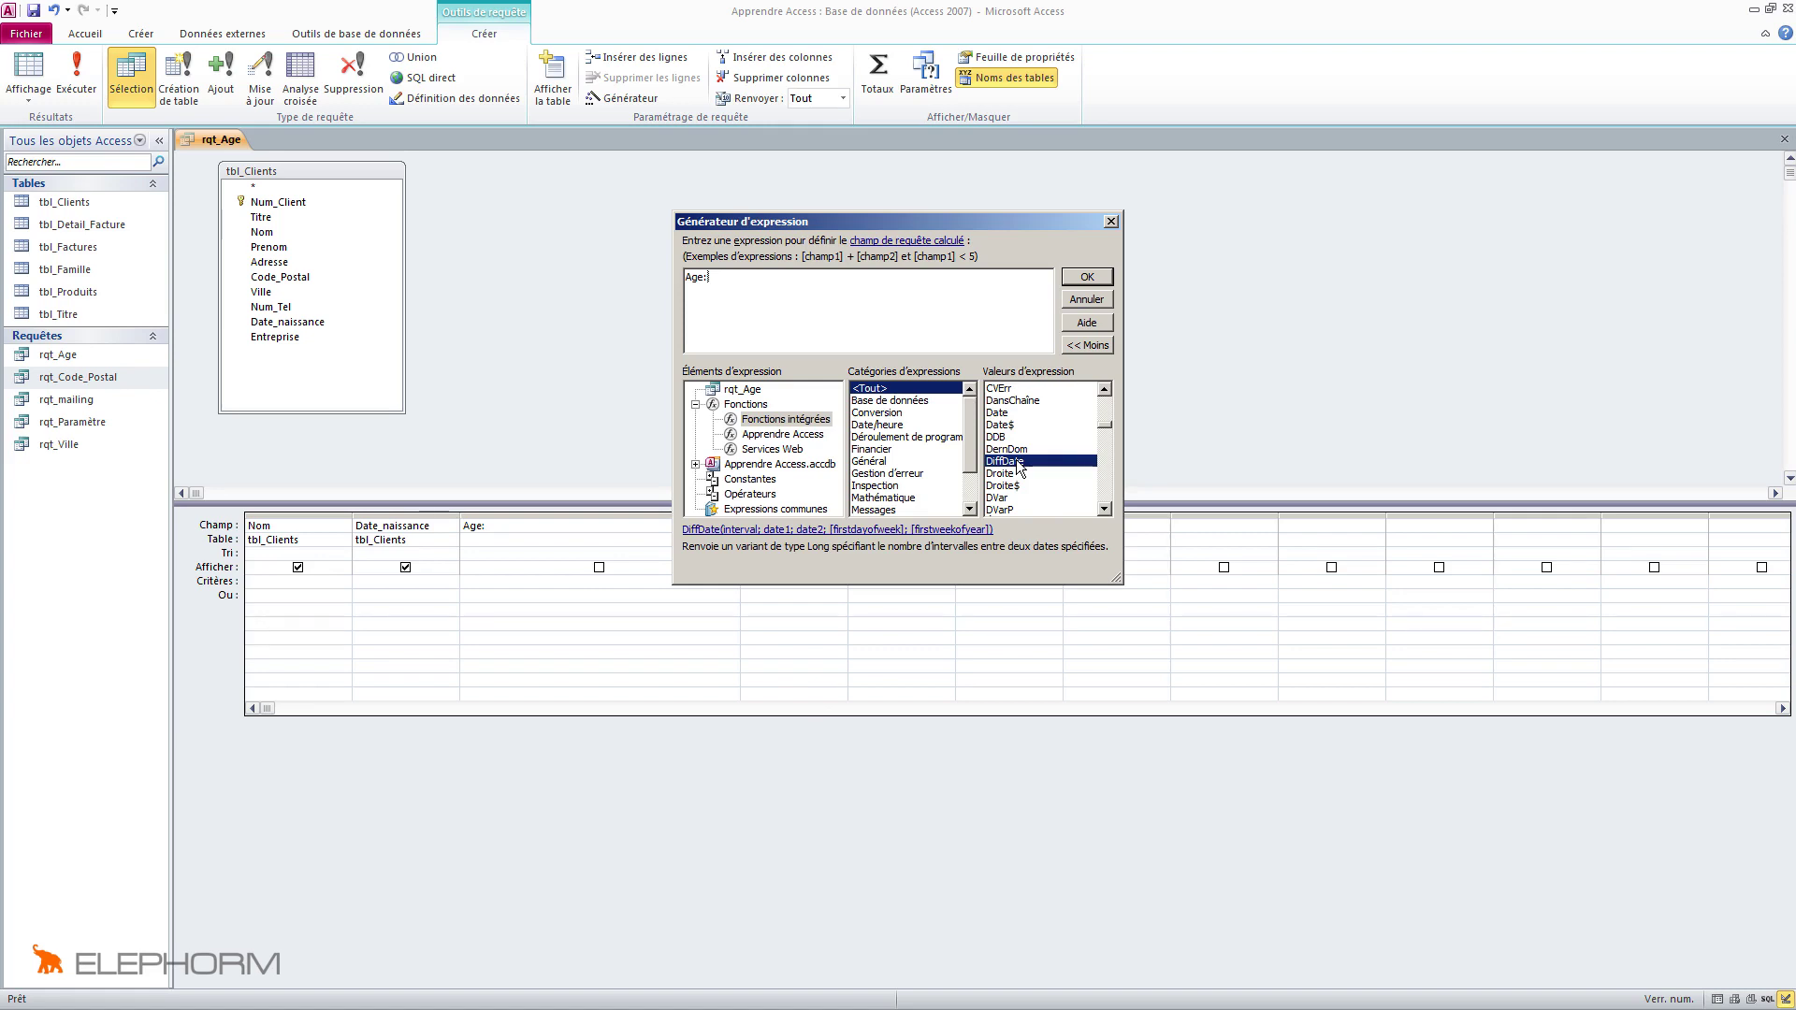
double_click(1018, 462)
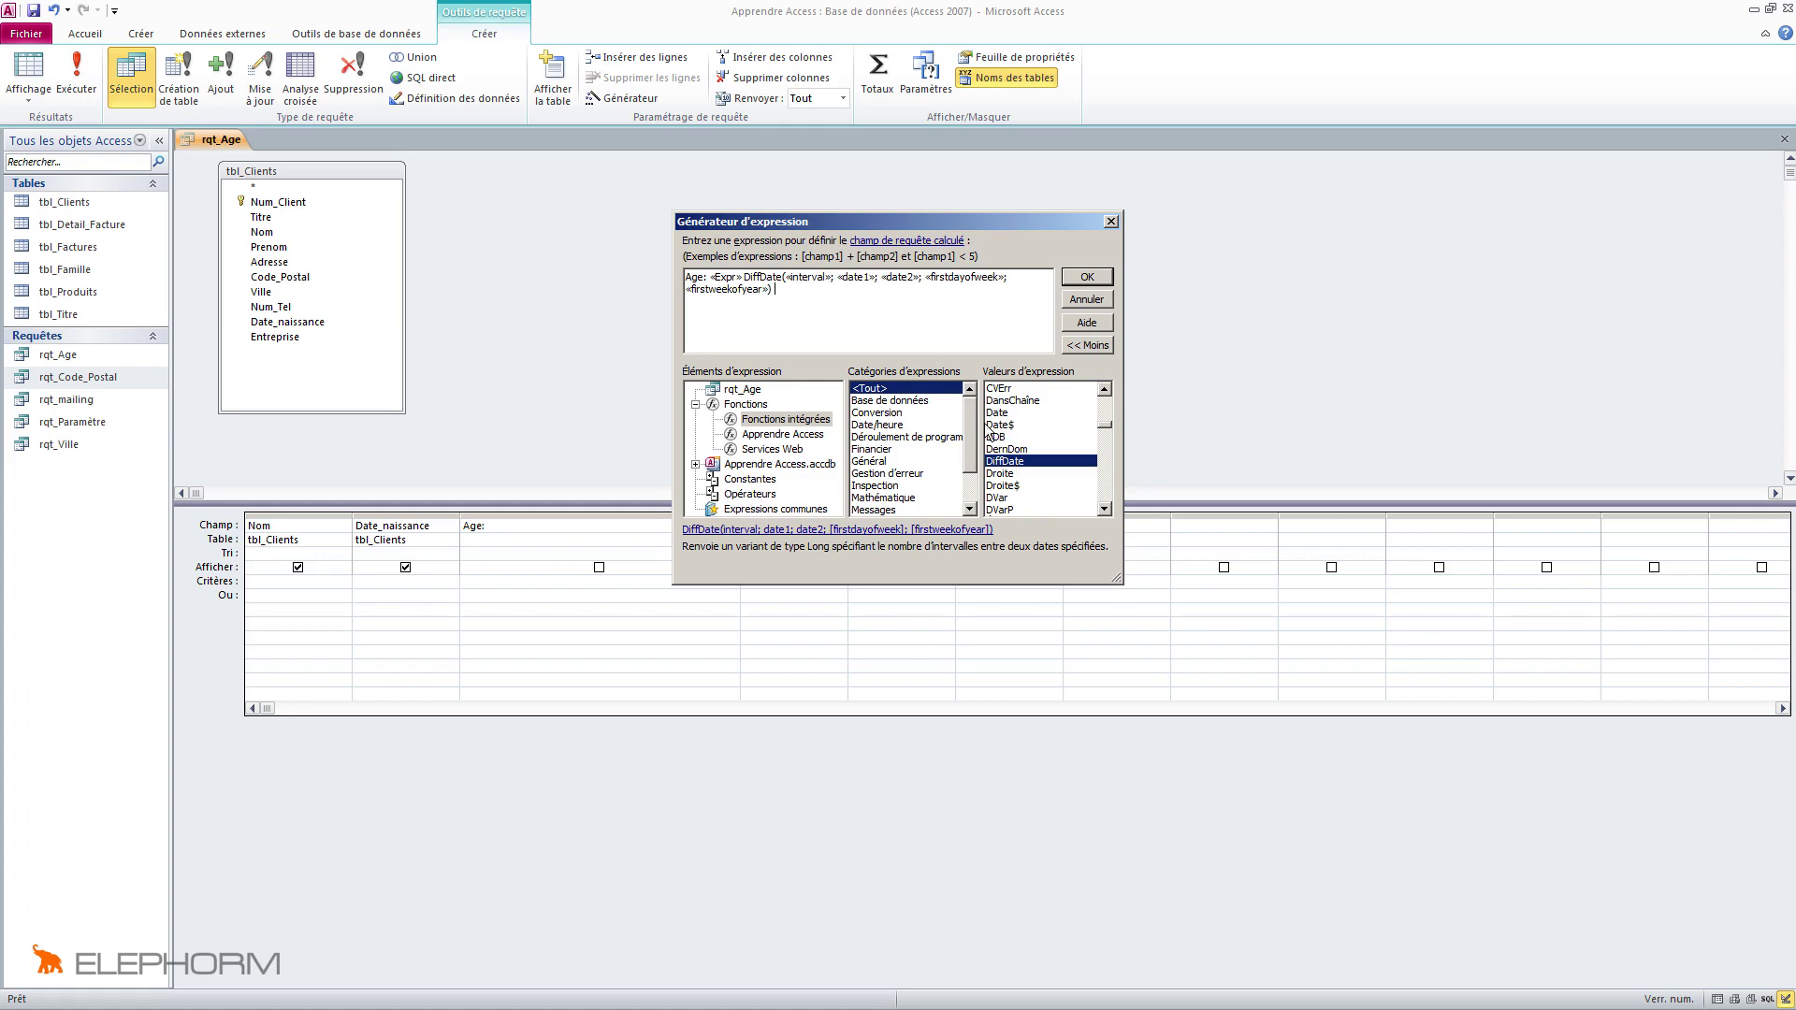
Remove the «Expr» placeholder before DiffDate and set the function's interval argument to "aaaa"
left_click(731, 277)
key("Delete")
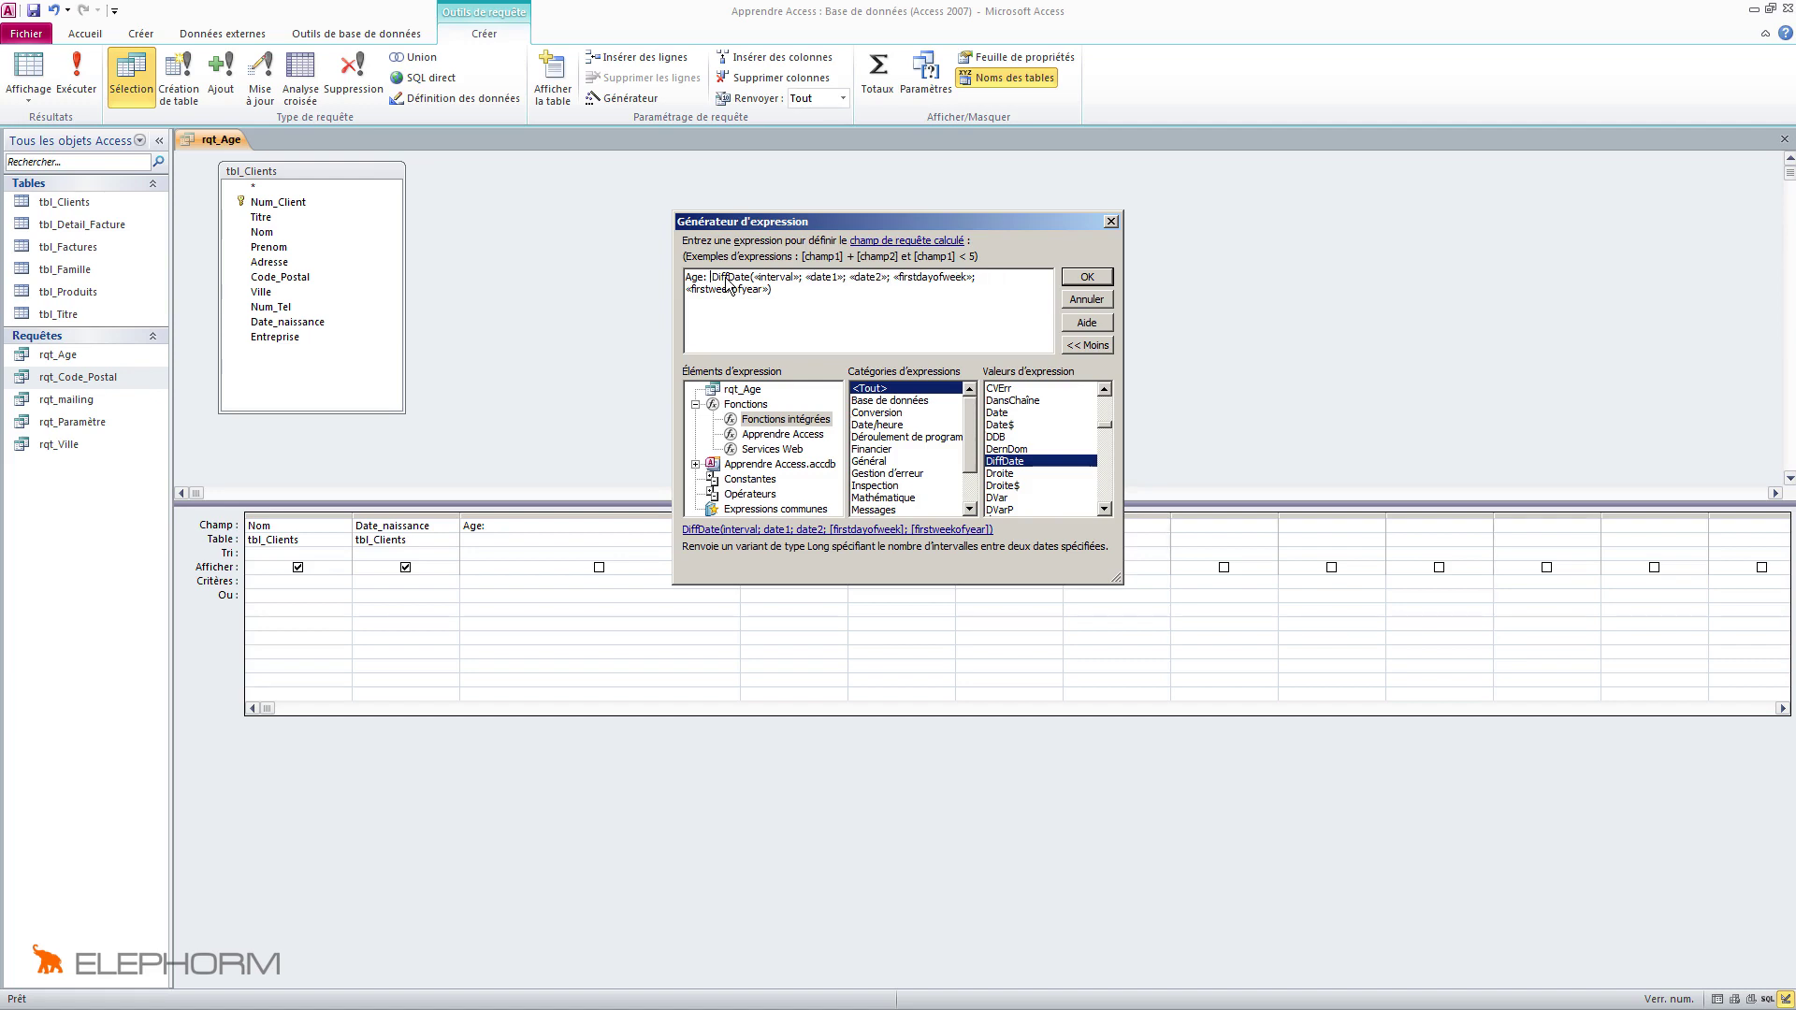
left_click(774, 276)
type("\"")
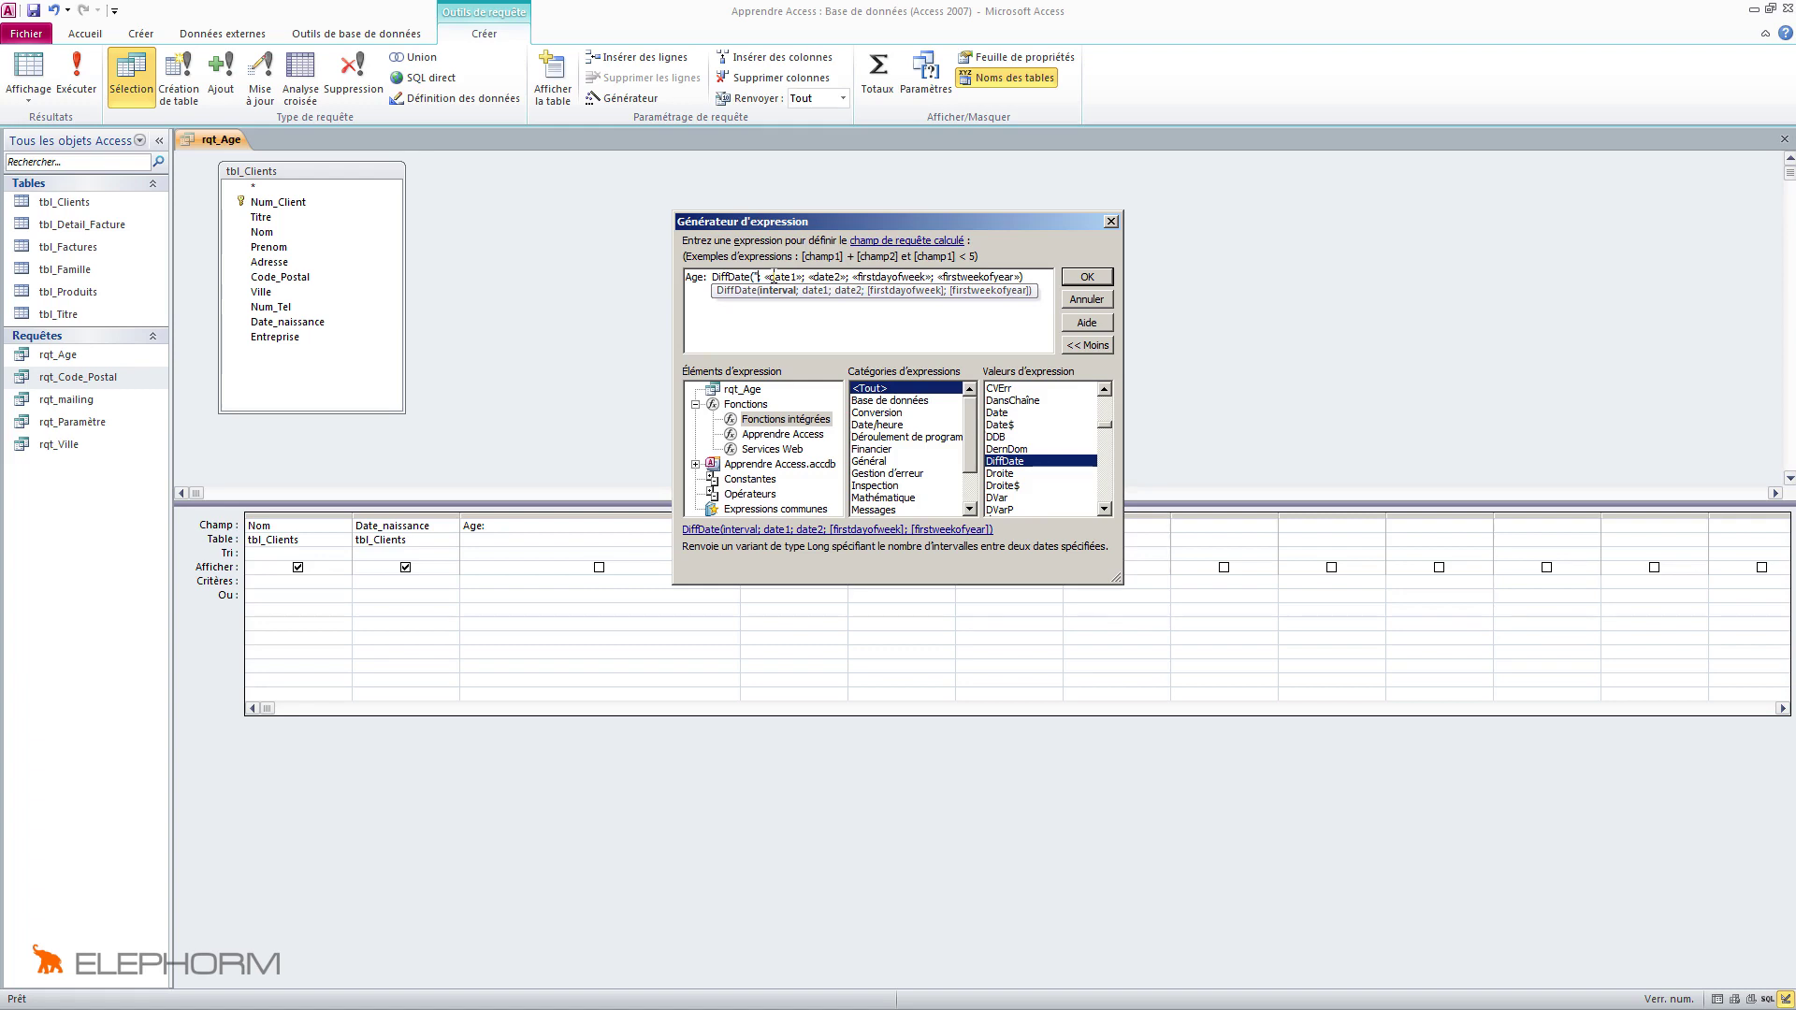
type("a")
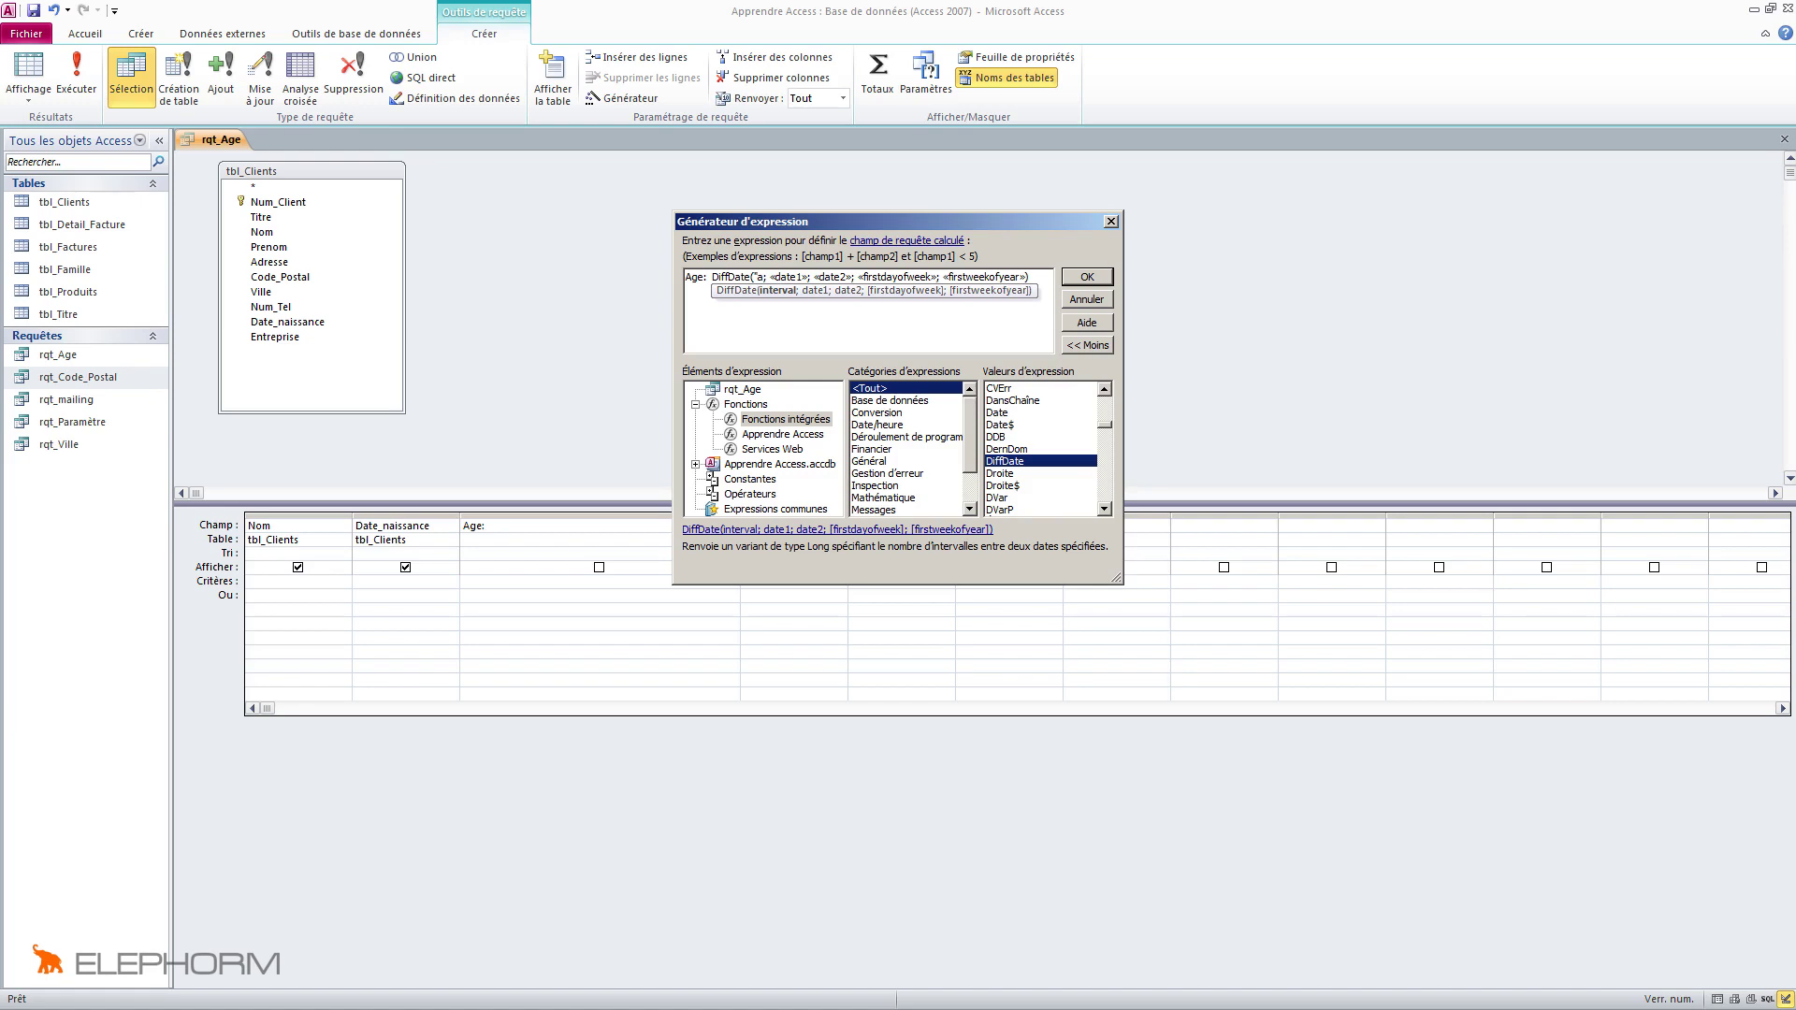
type("aa")
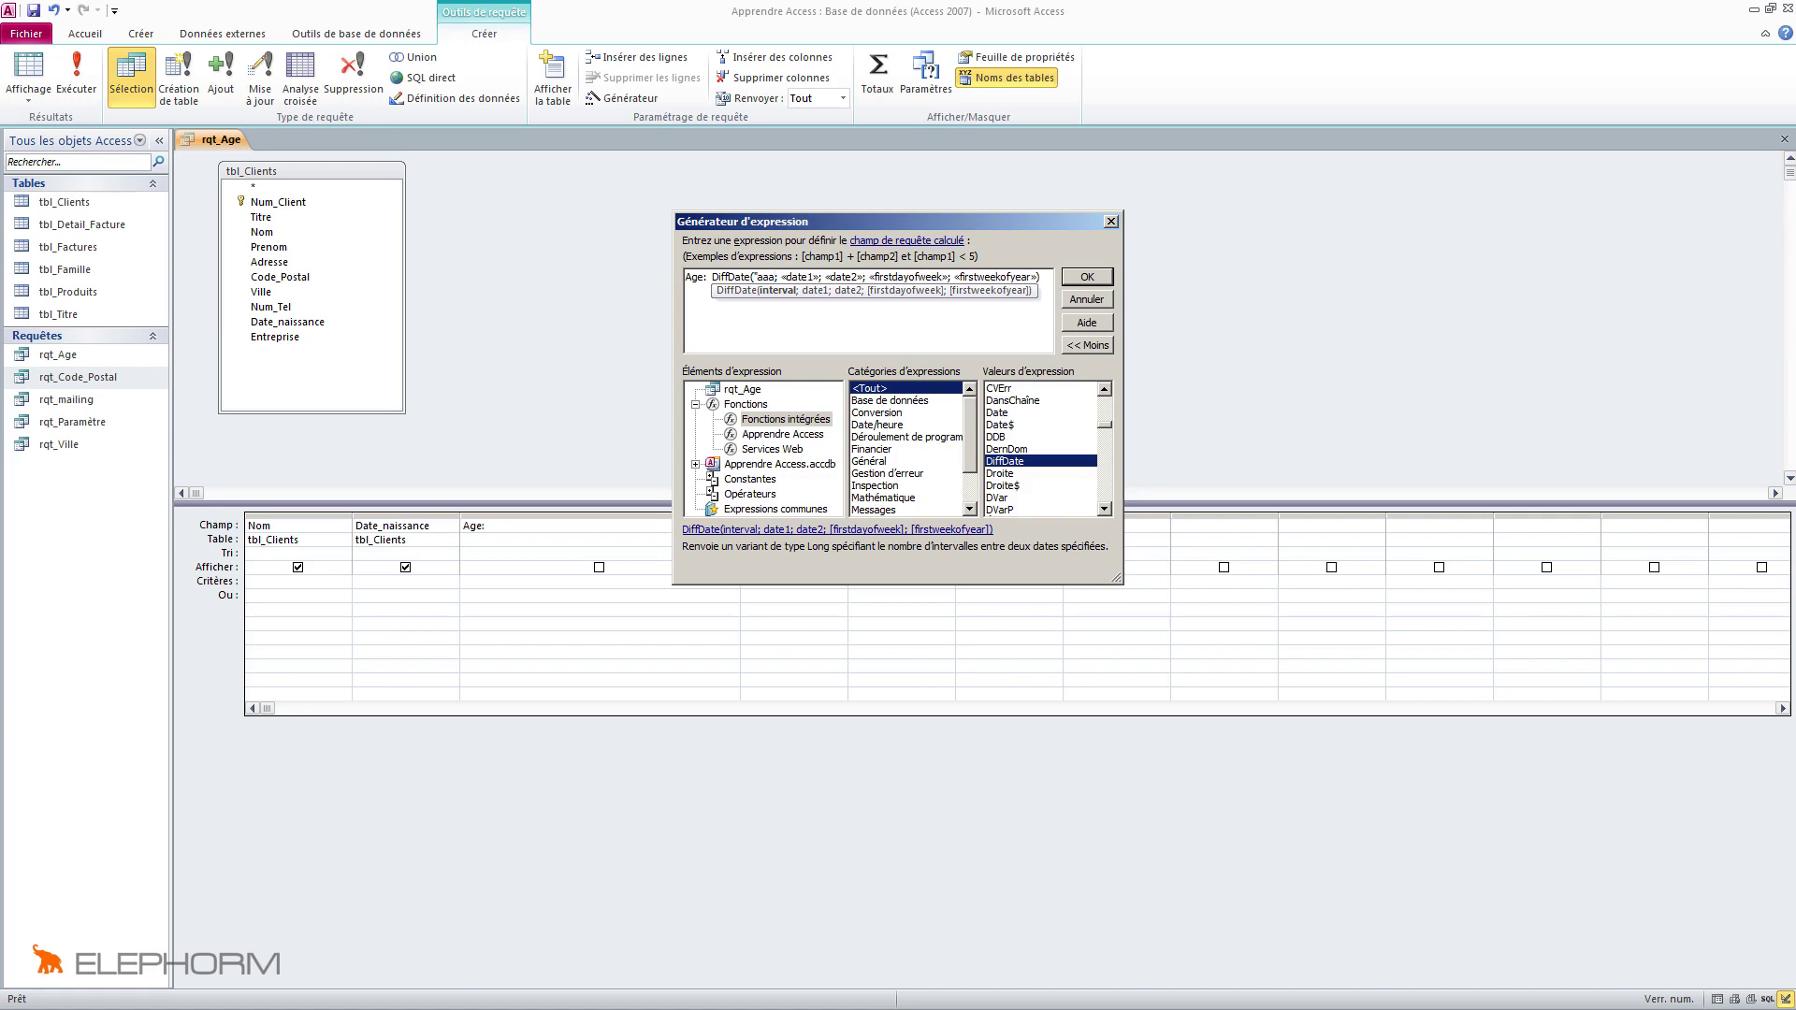
type("a\"")
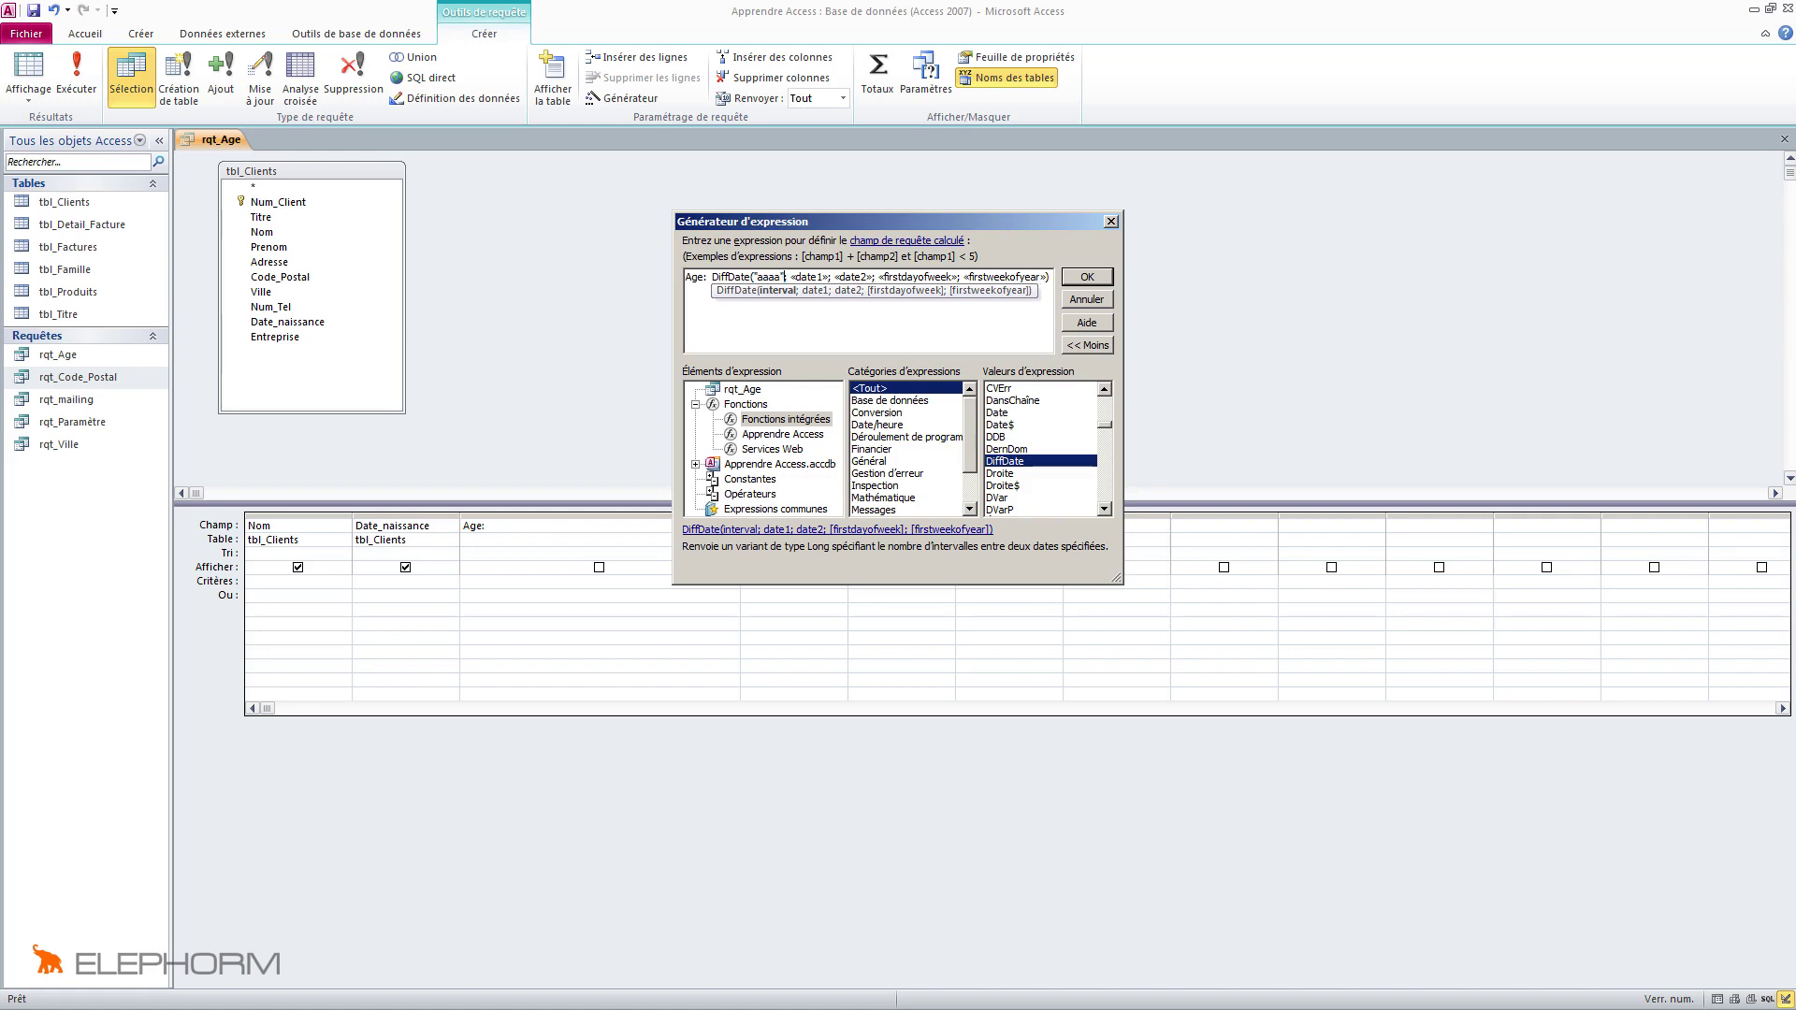
Replace the «date1» argument with the query's Date_naissance field and delete the «Expr» placeholders around it
double_click(809, 277)
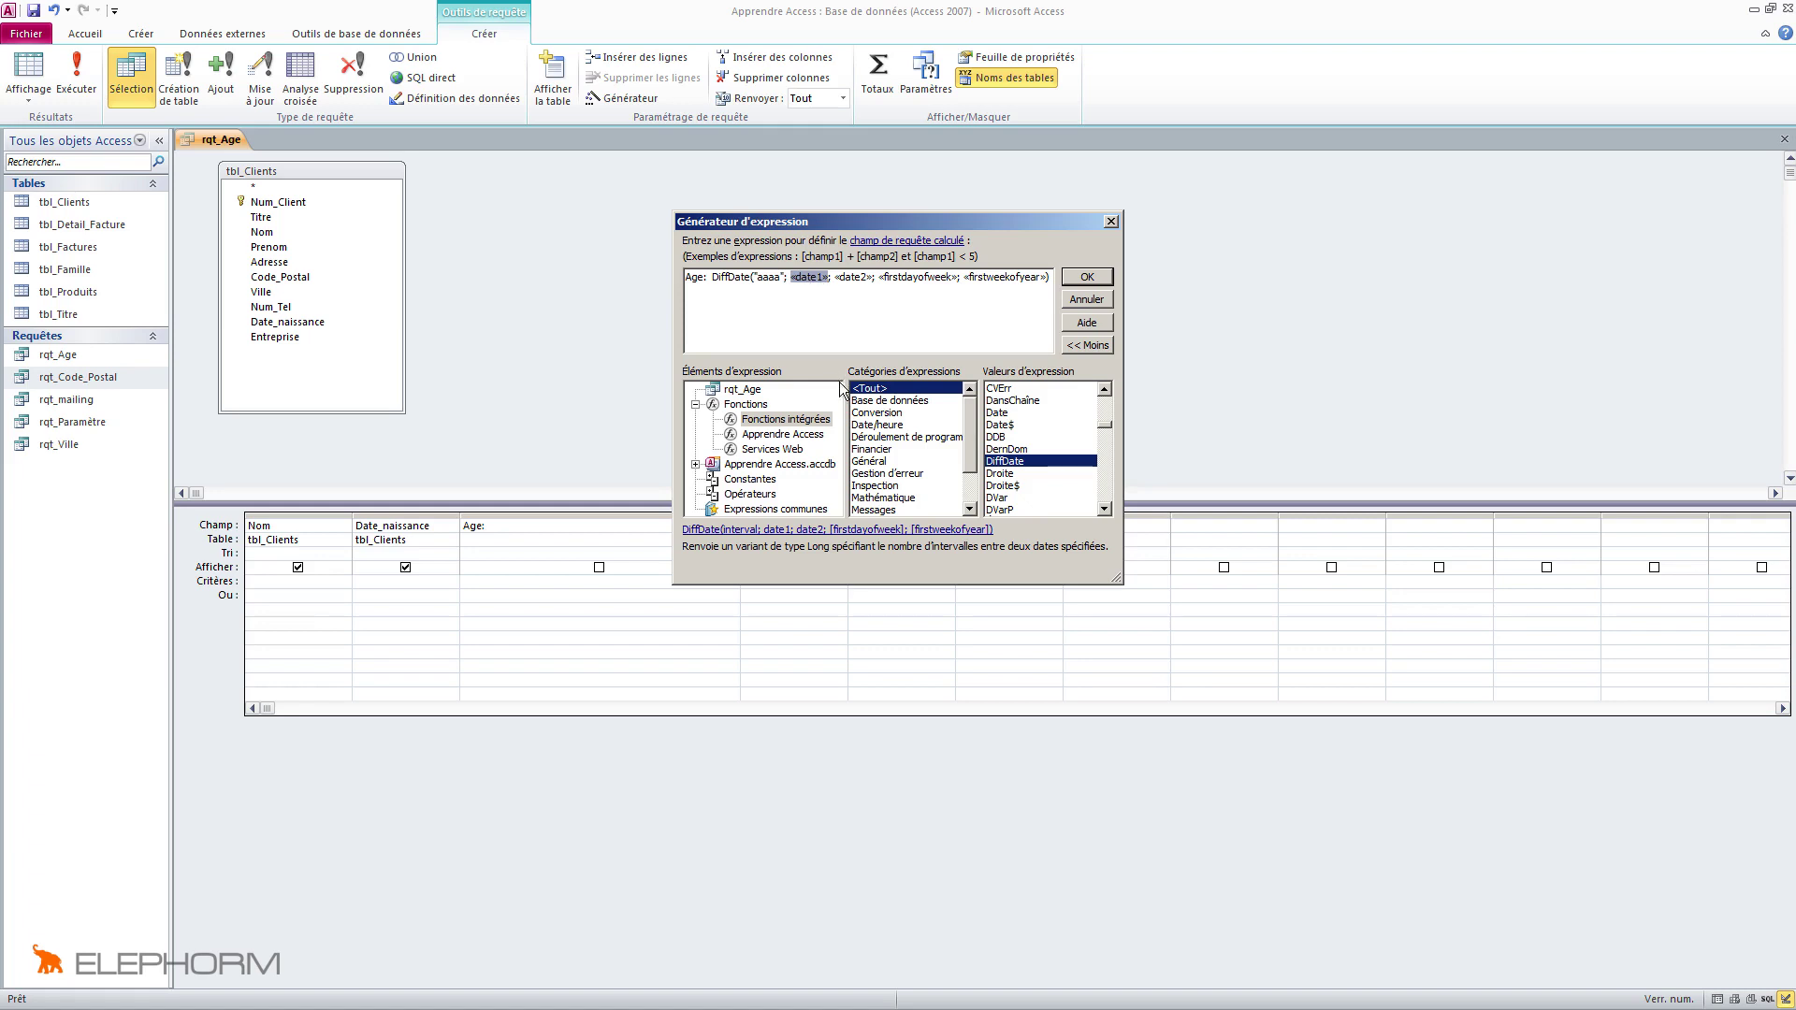
left_click(748, 394)
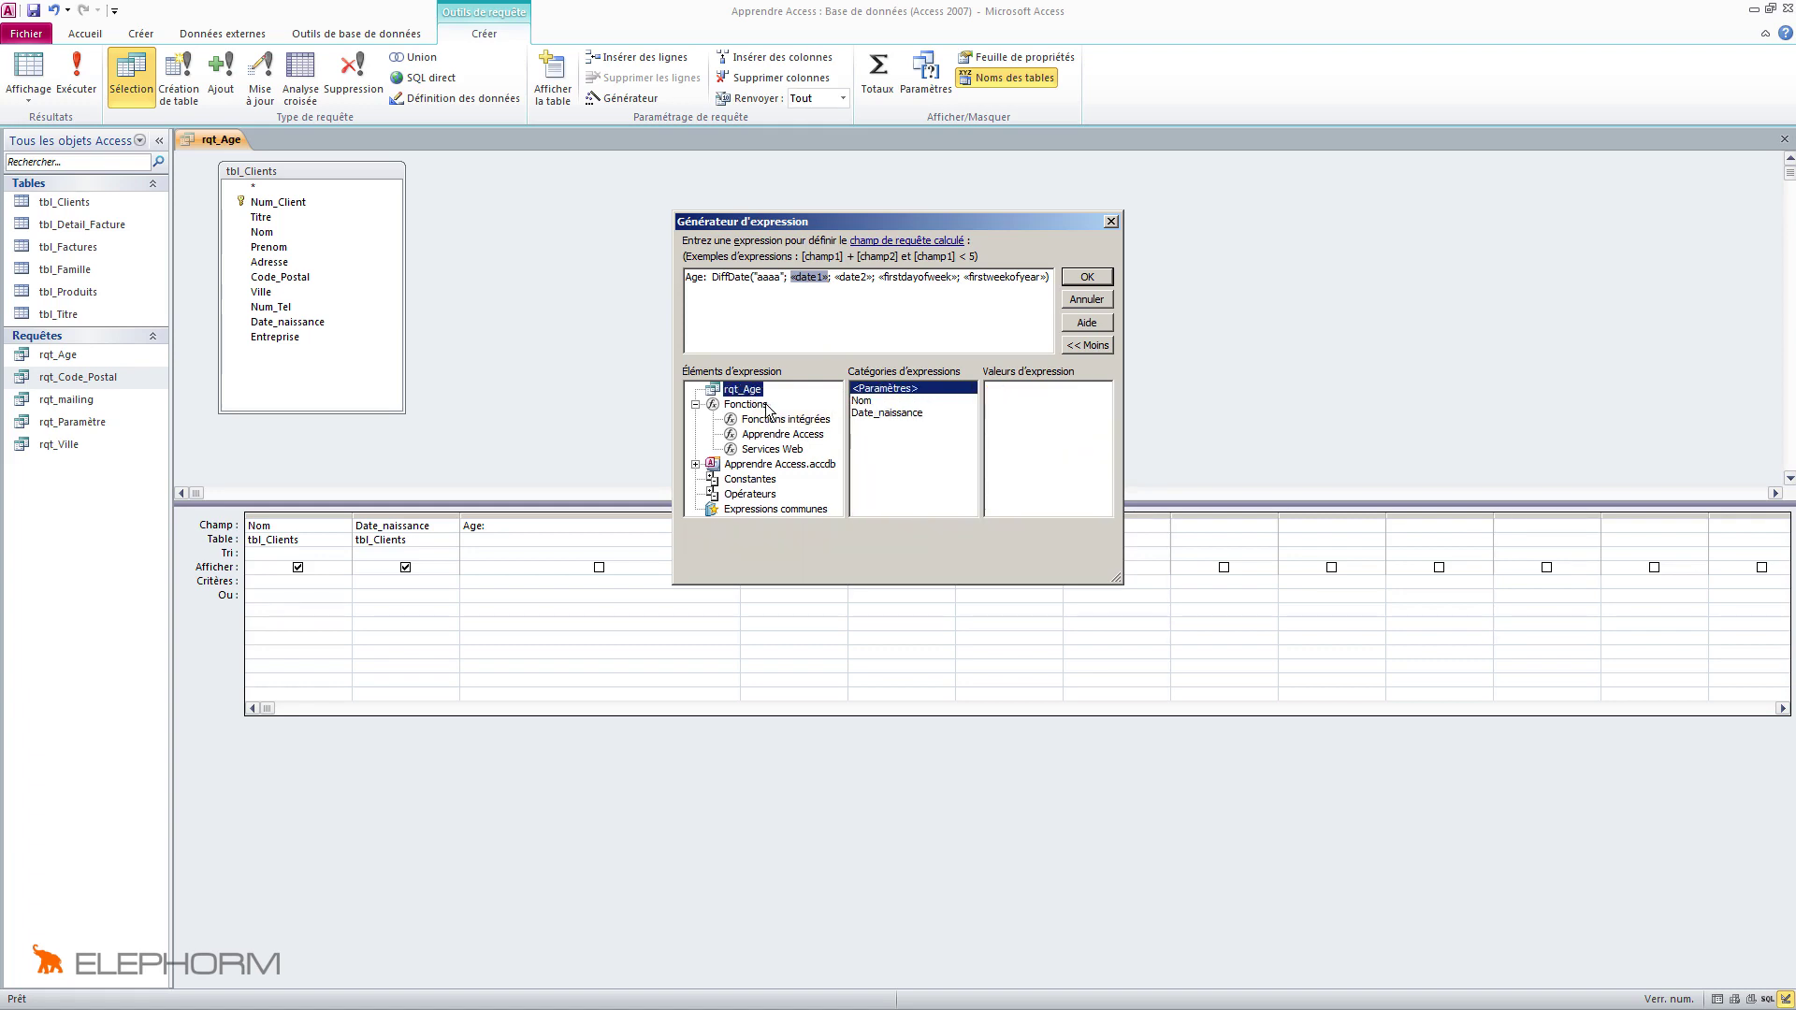
double_click(895, 412)
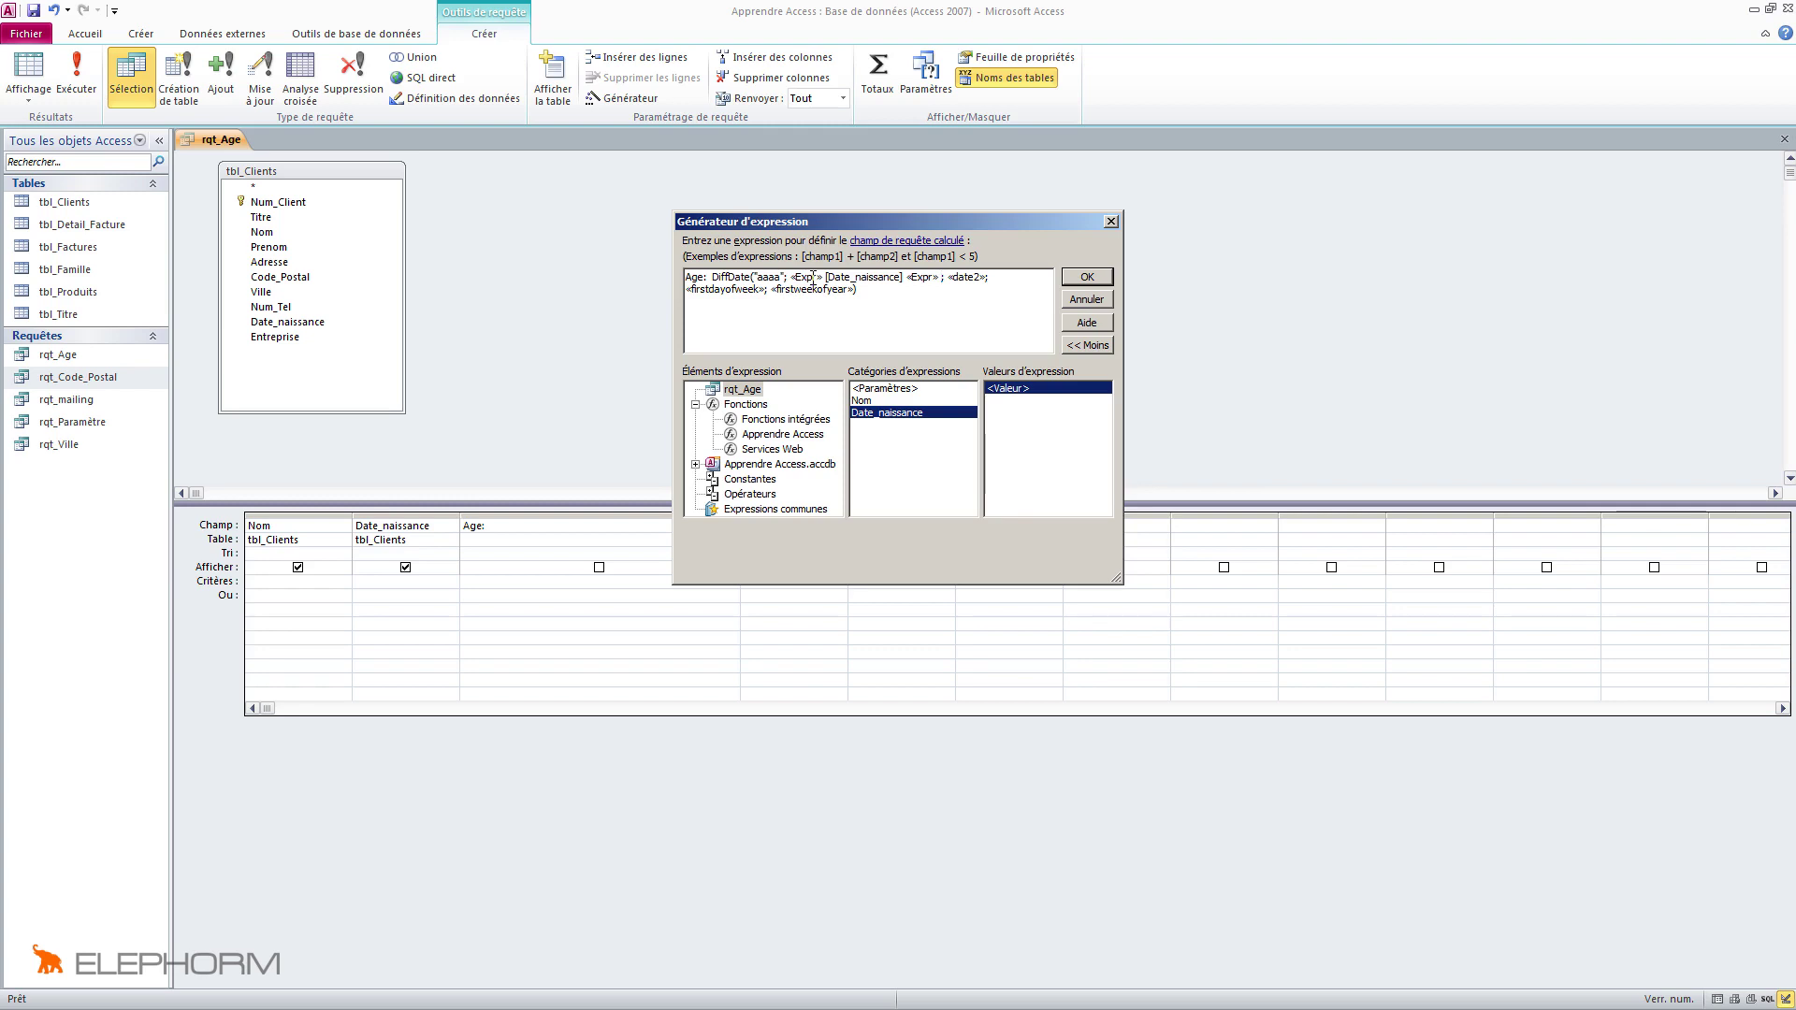
left_click(807, 277)
key("Delete")
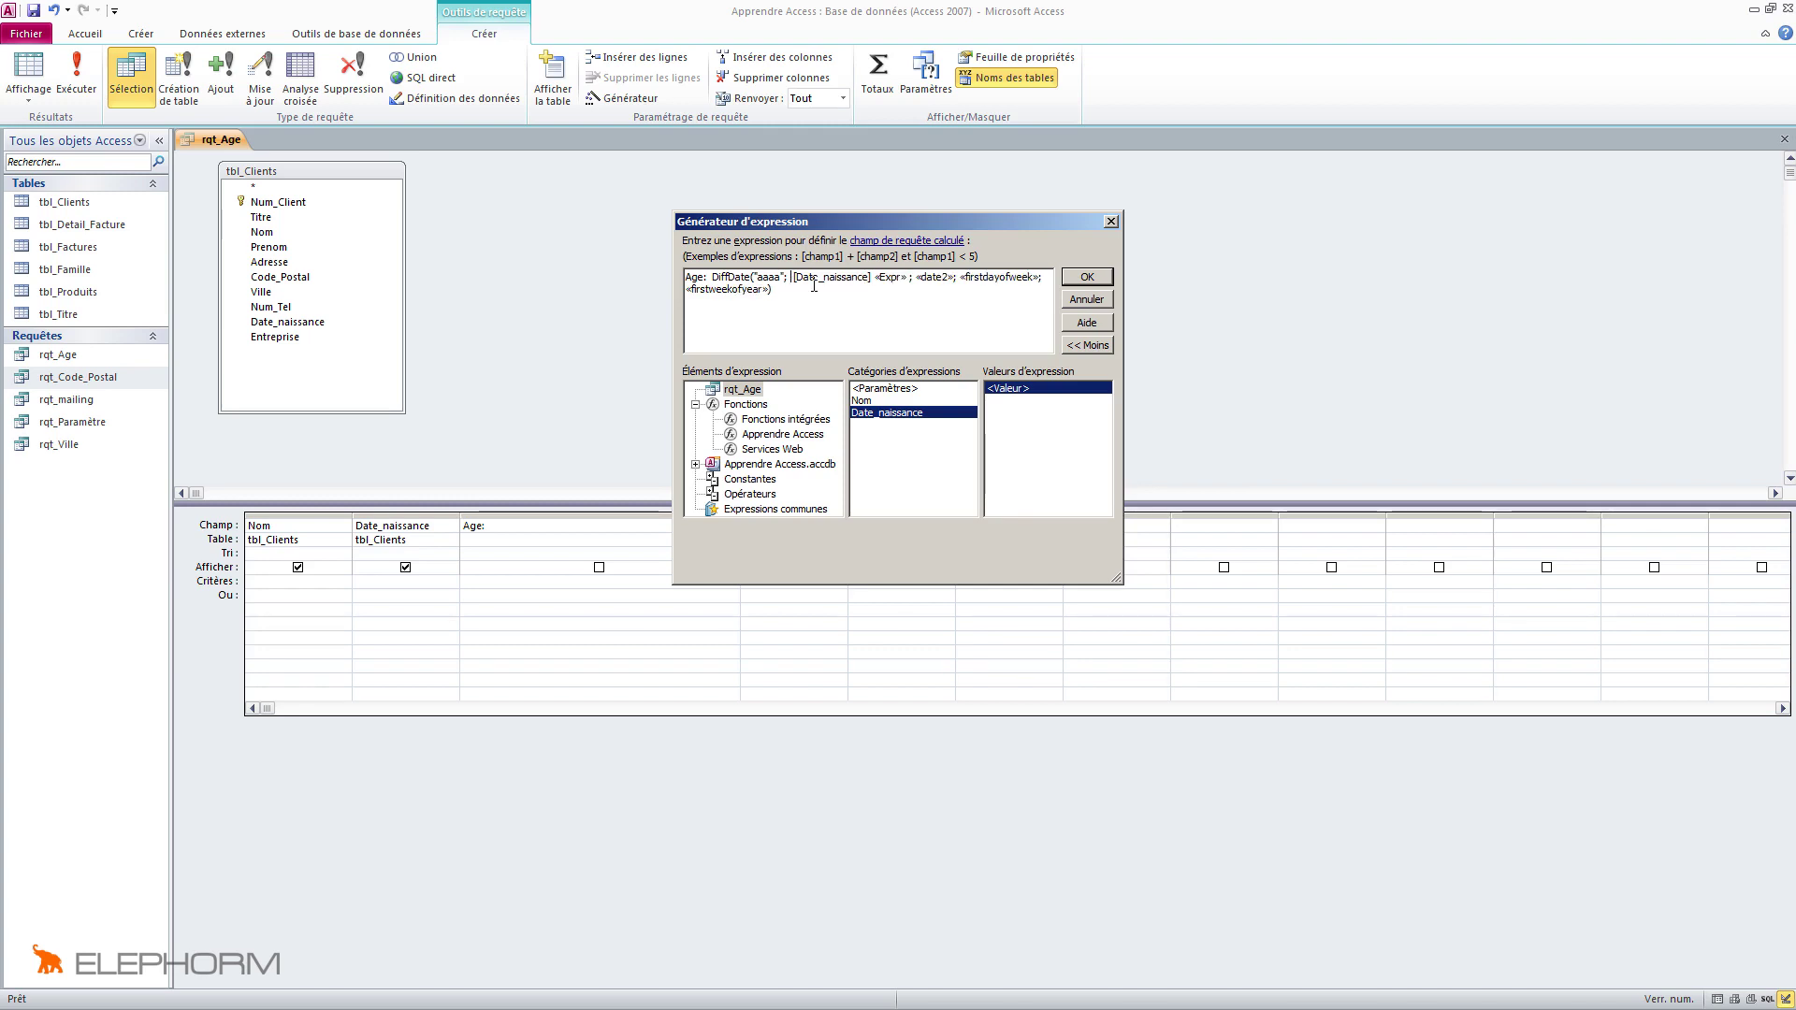
left_click(886, 279)
key("Delete")
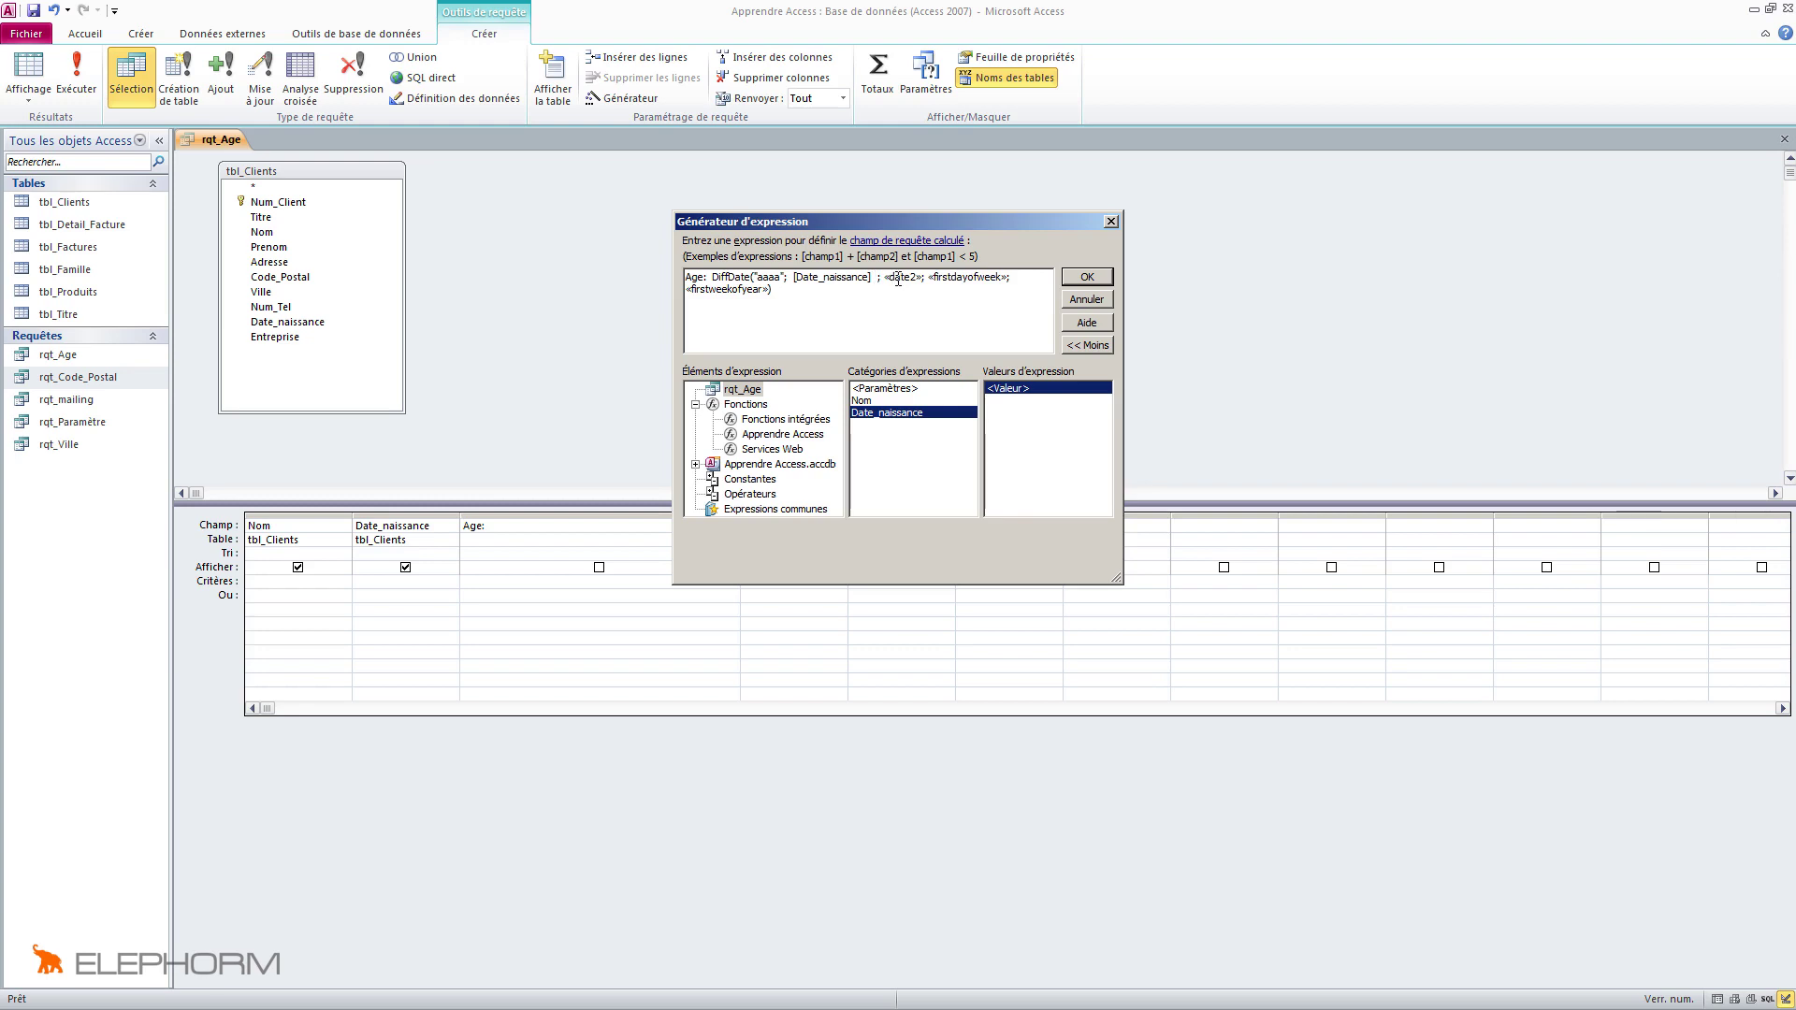
Replace the «date2» argument with the built-in Date() function and delete the «Expr» placeholders around it
left_click(898, 279)
left_click(789, 421)
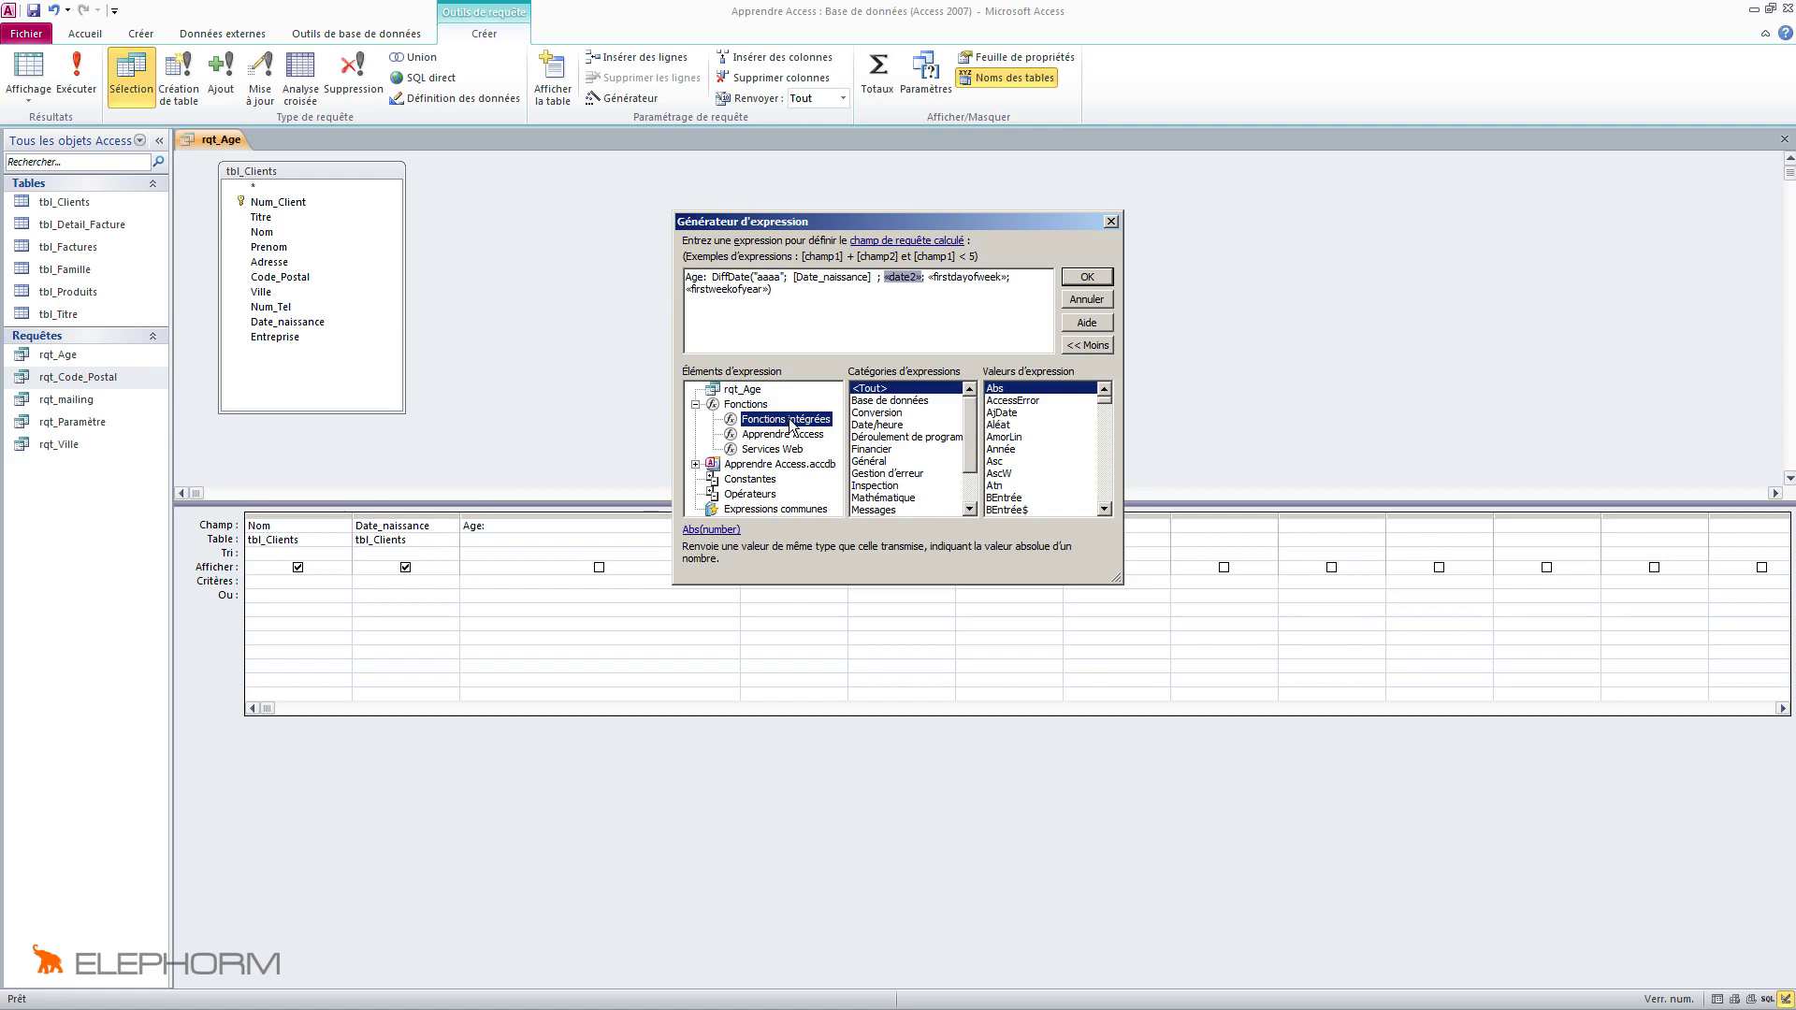
left_click(876, 426)
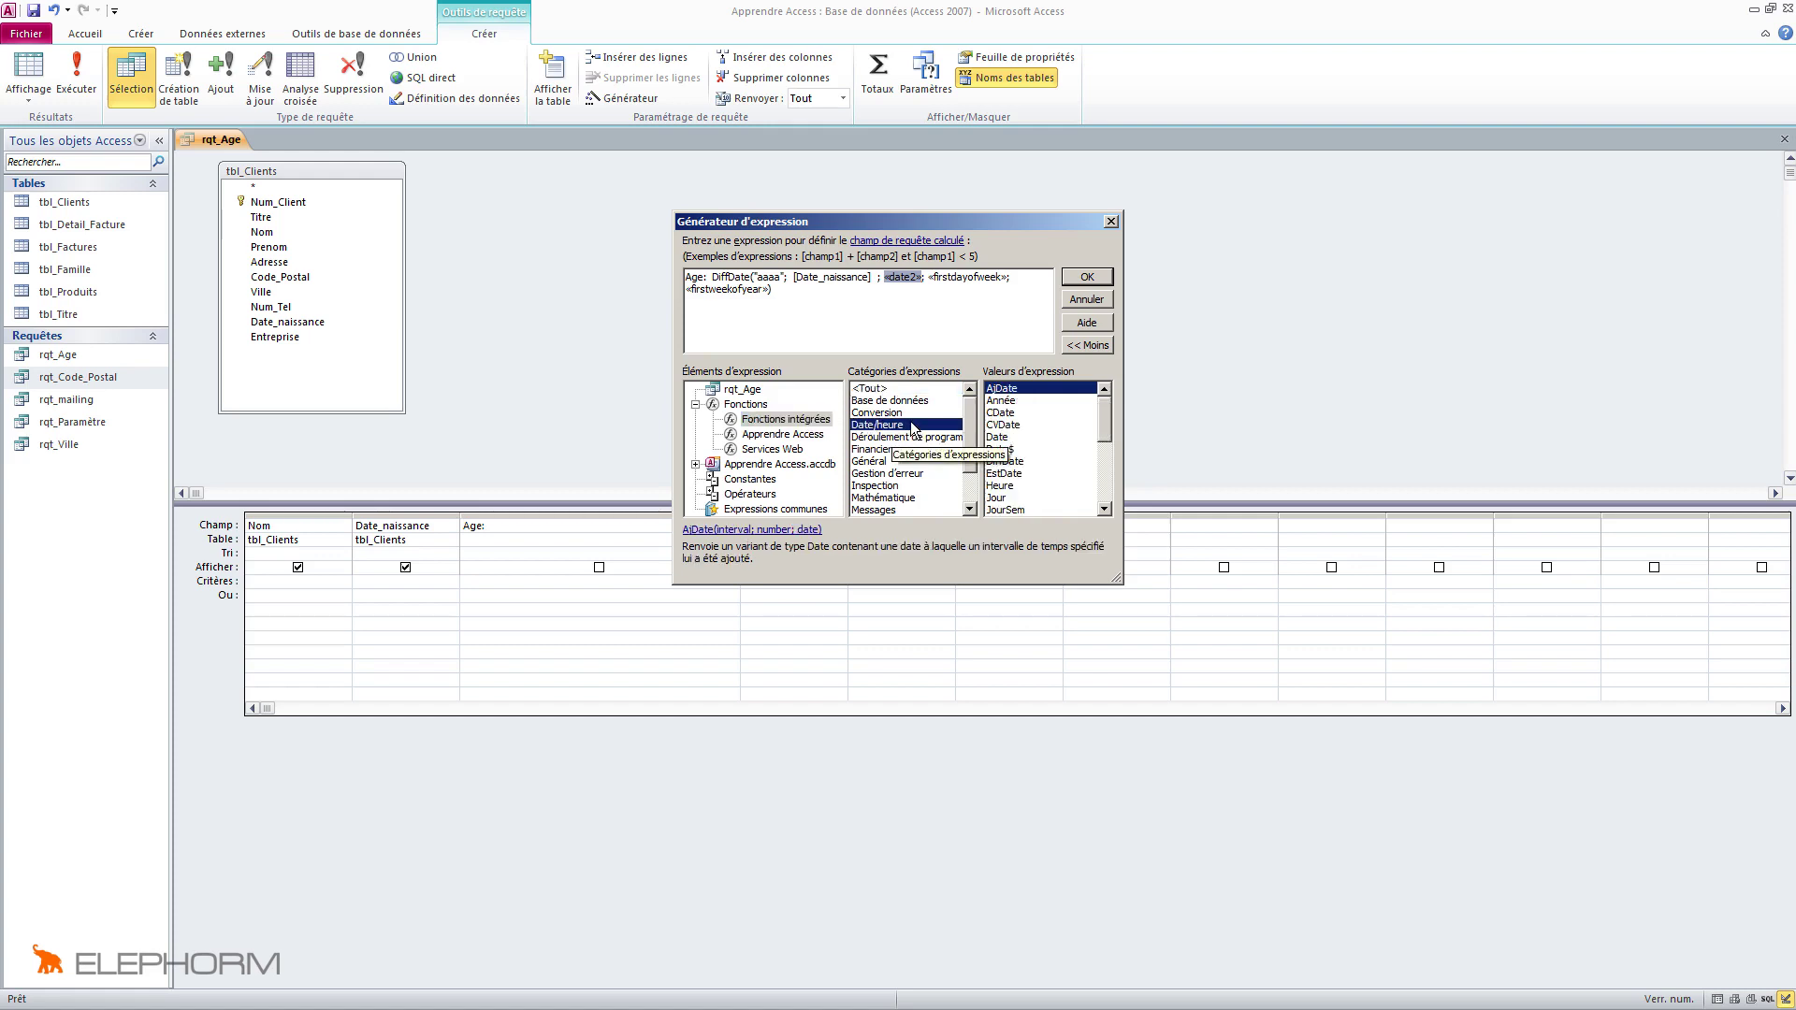
left_click(1007, 439)
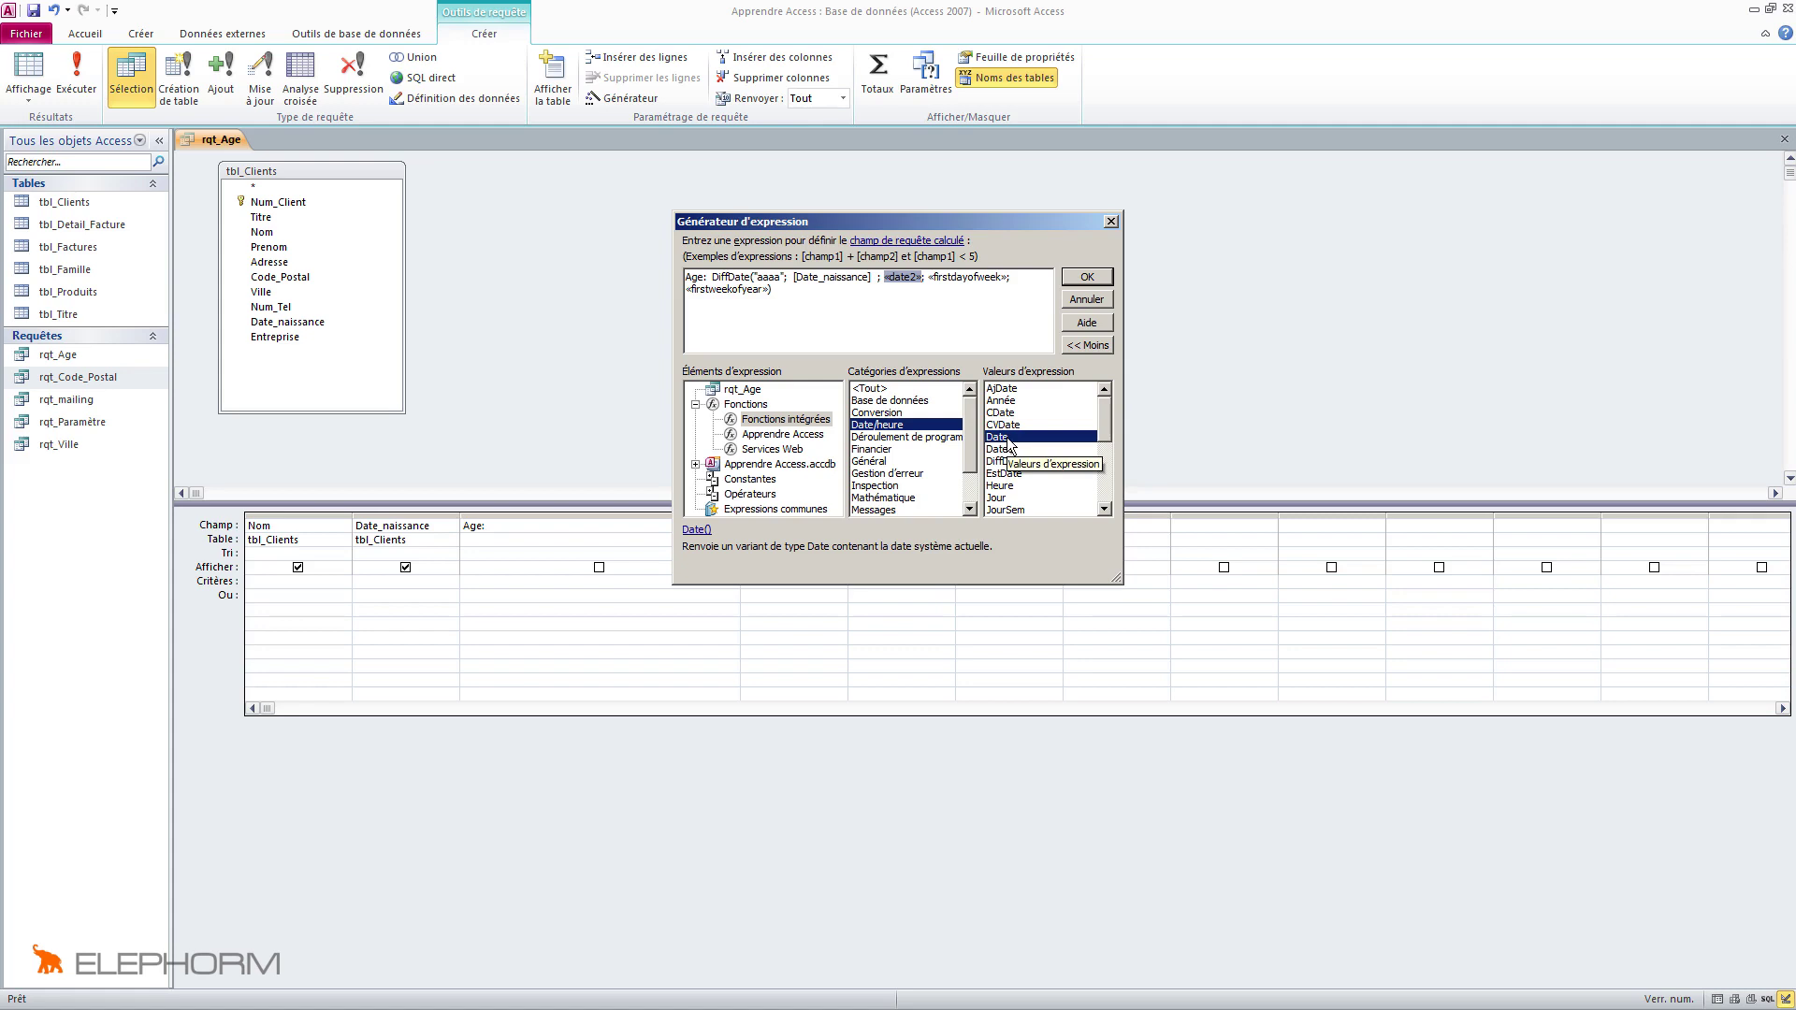
double_click(1008, 439)
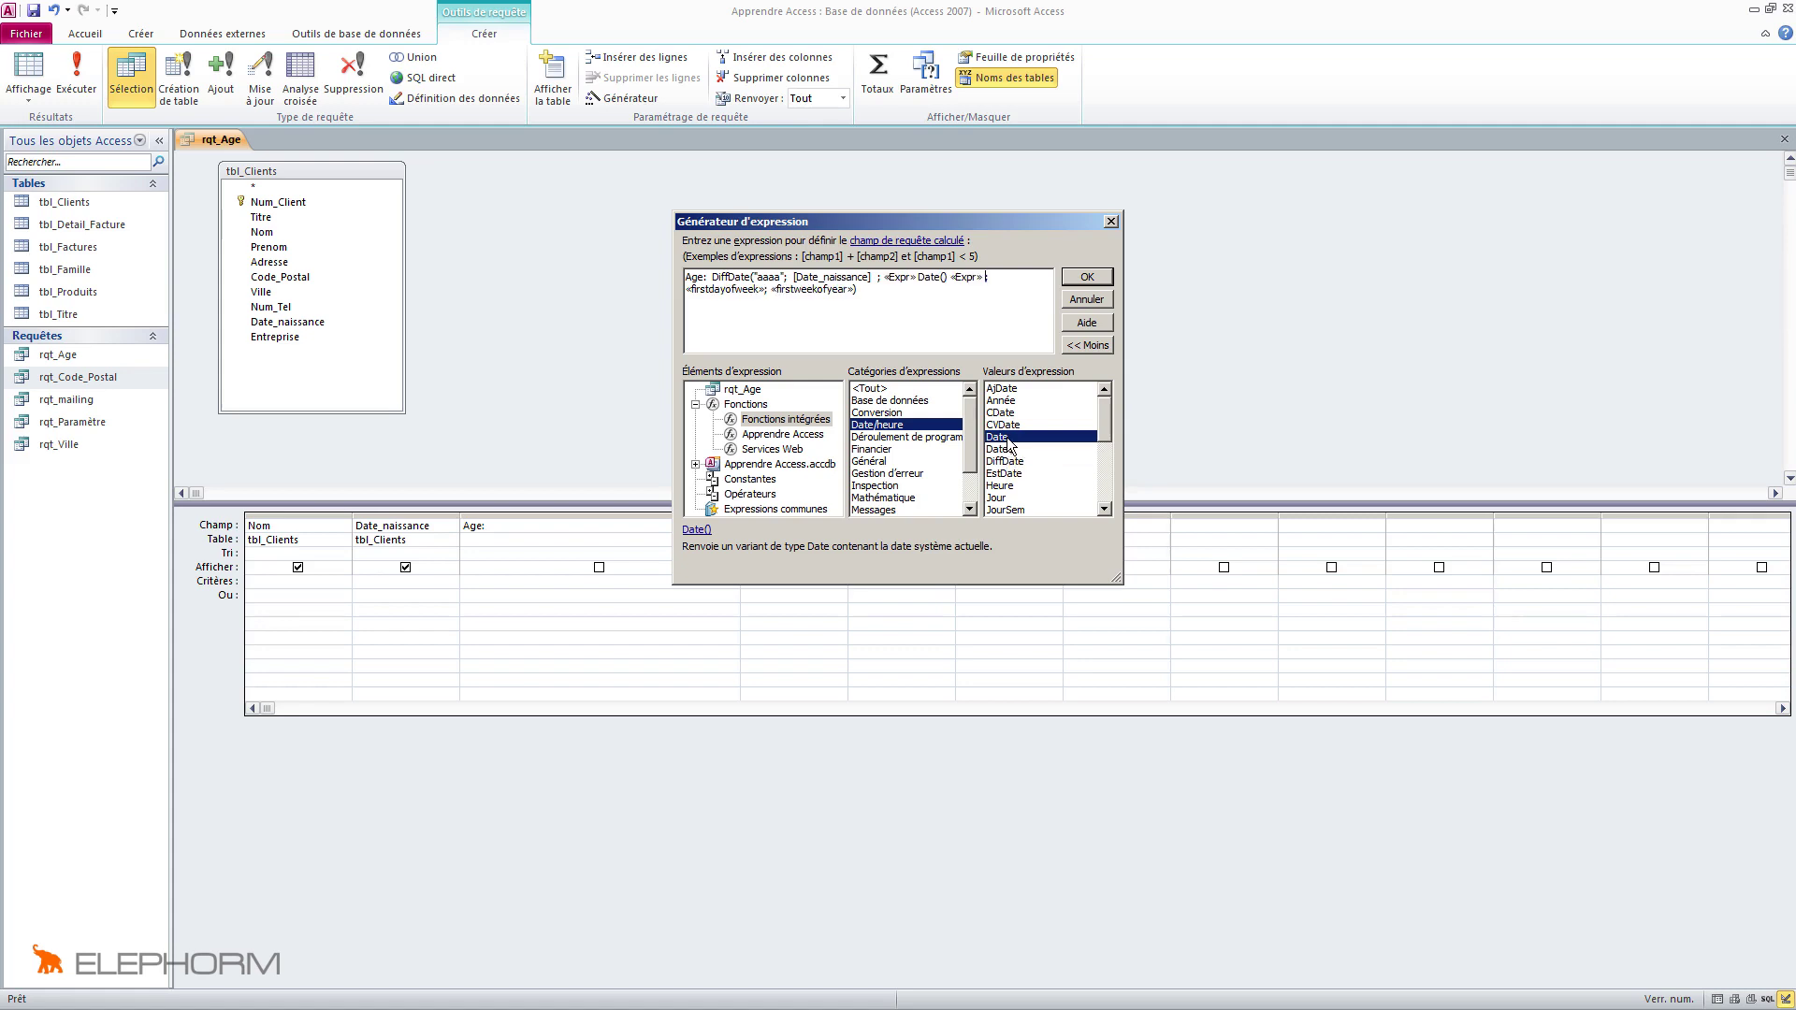
left_click(905, 277)
key("Delete")
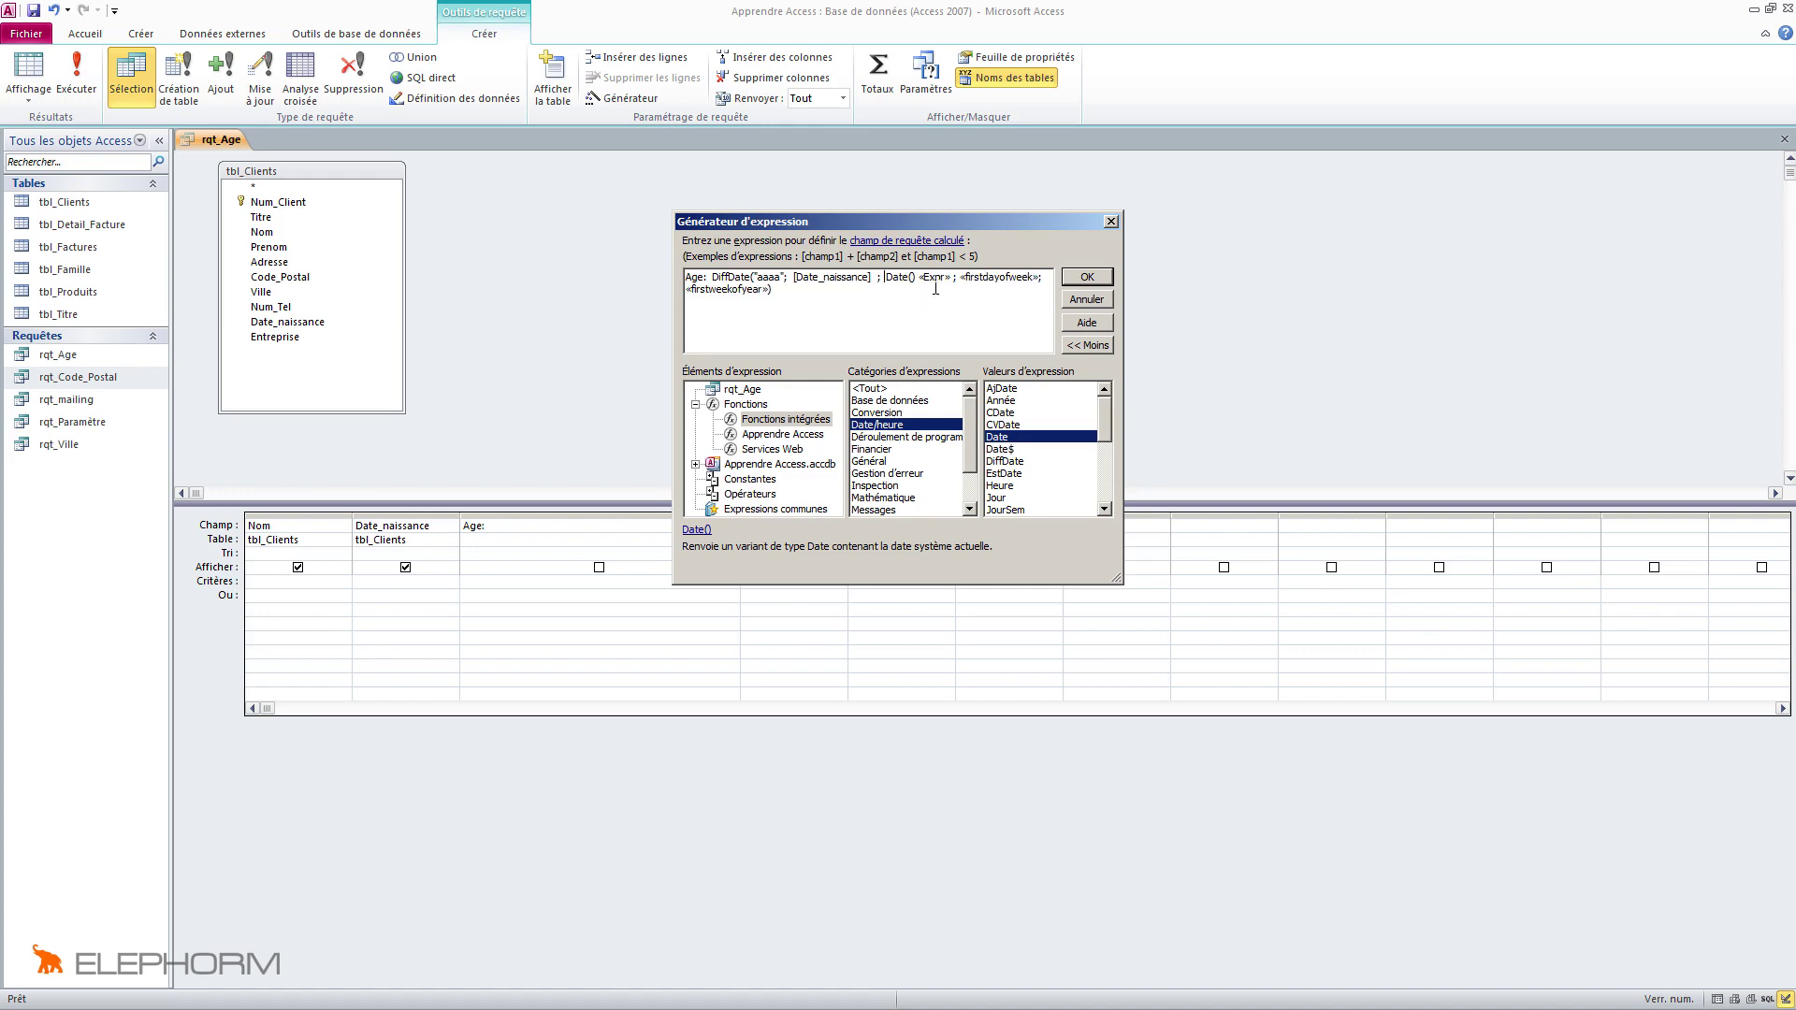
left_click(936, 278)
key("Delete")
Remove the optional «firstdayofweek» and «firstweekofyear» arguments with their separators and accept the Age expression
left_click_drag(922, 275, 1008, 293)
left_click_drag(776, 307, 771, 298)
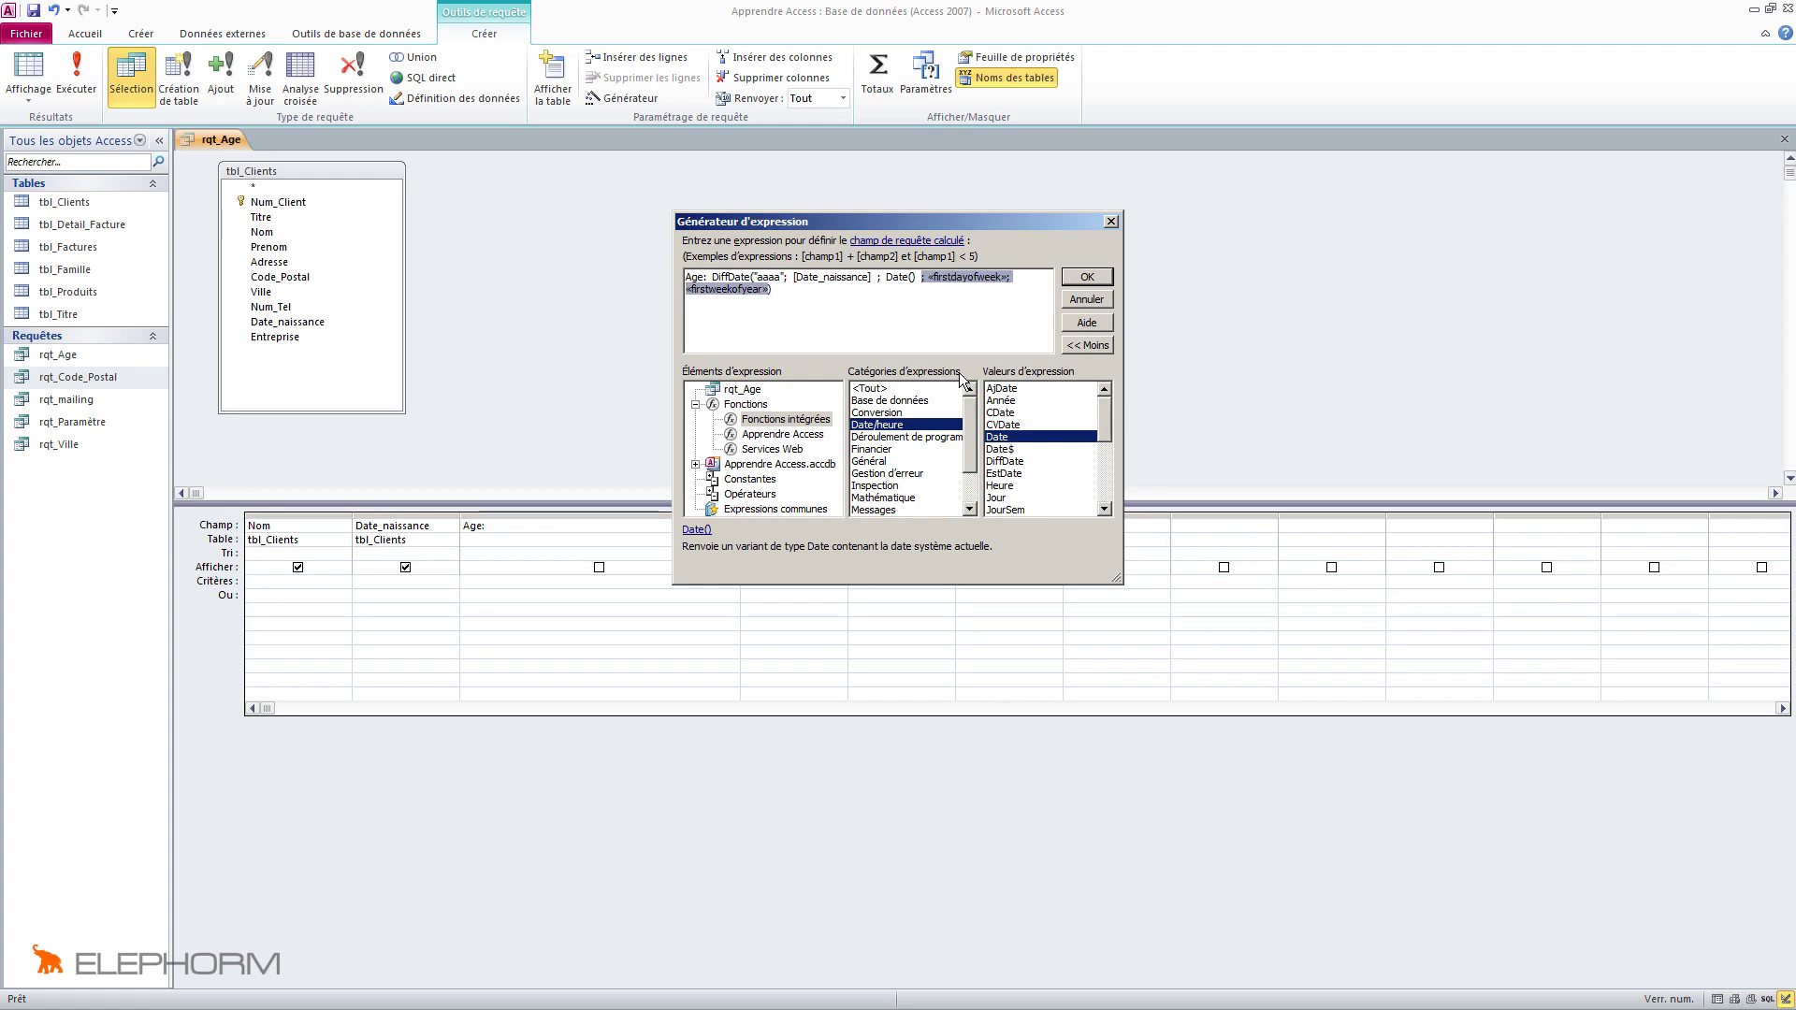
key("Delete")
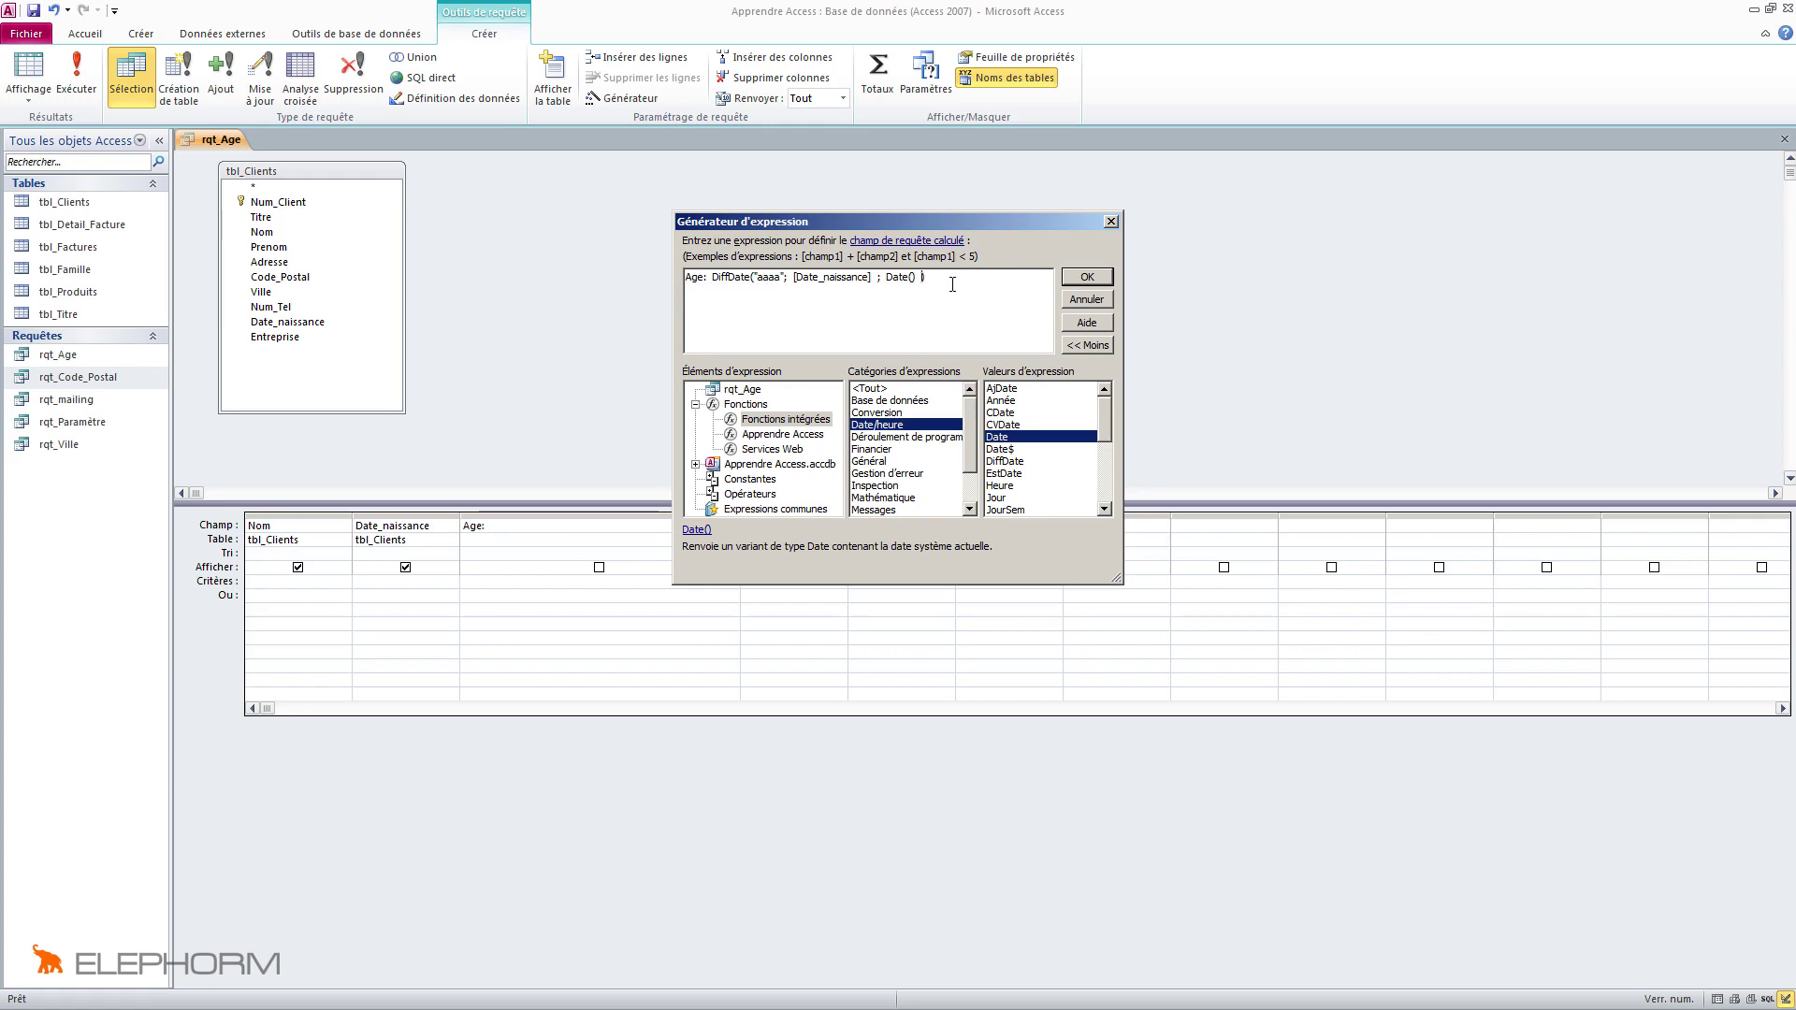
left_click(1085, 277)
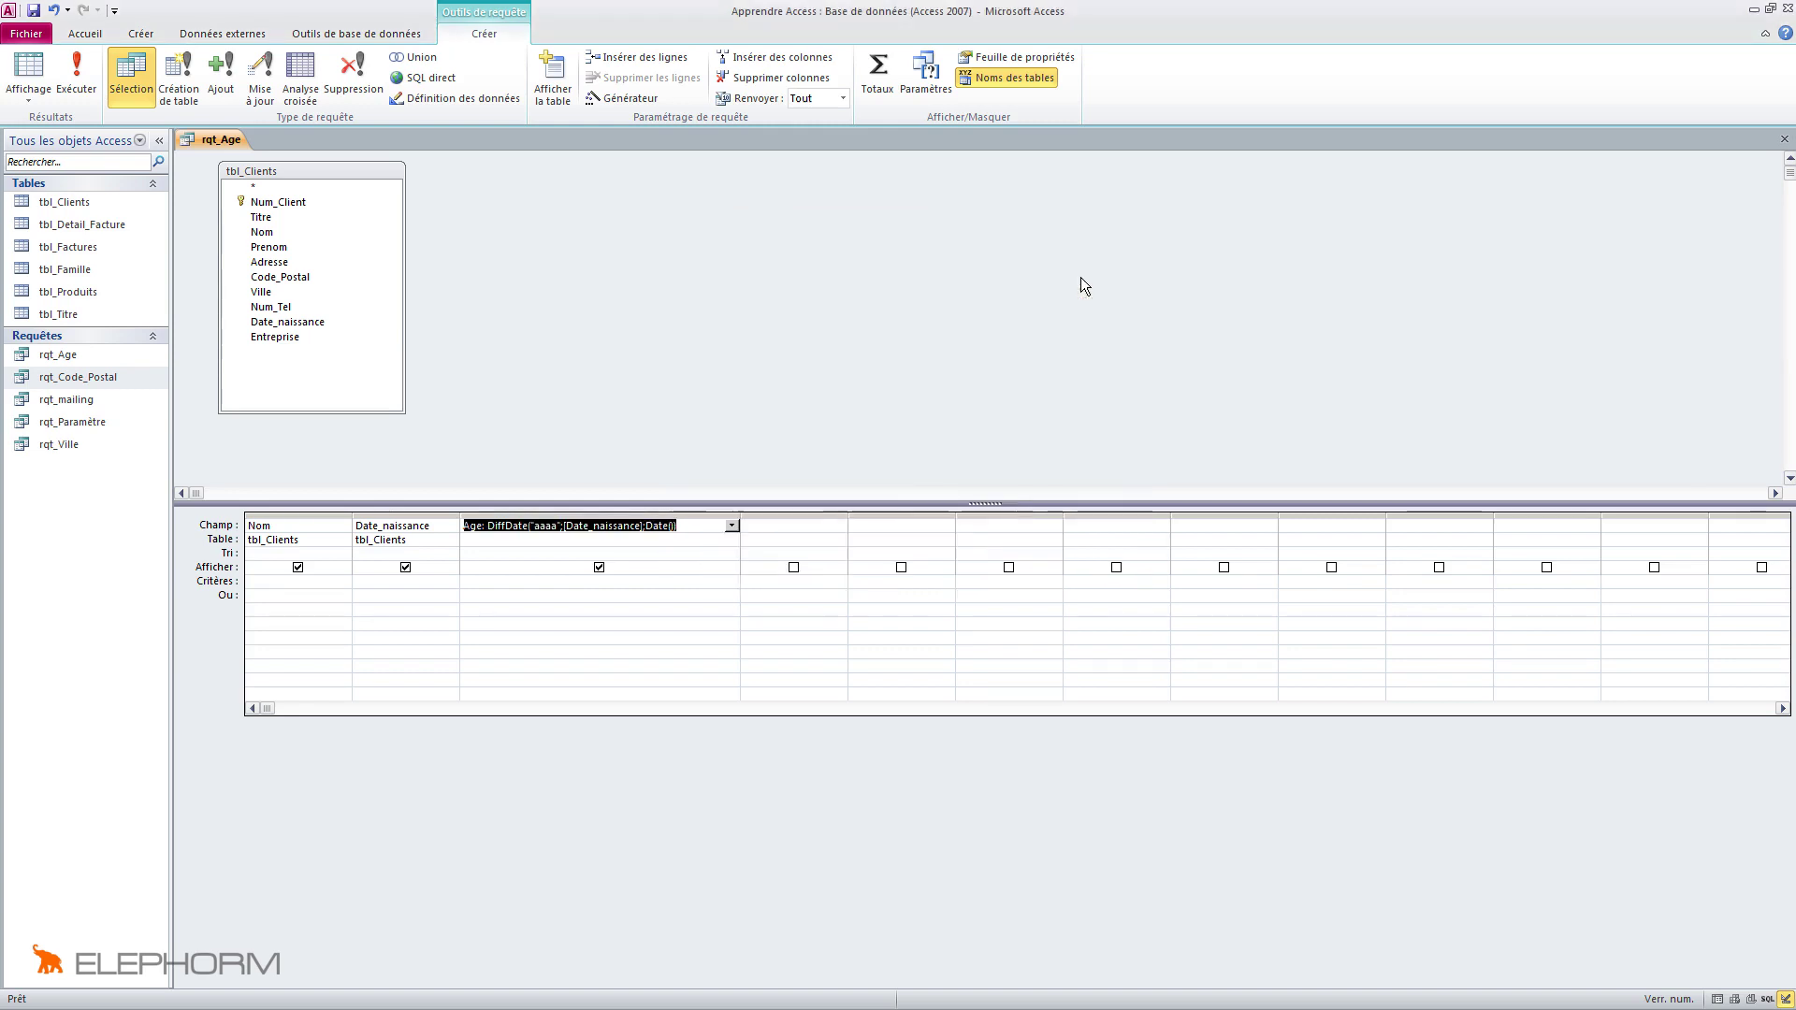
Save the rqt_Age query and display its results as a datasheet
left_click(680, 549)
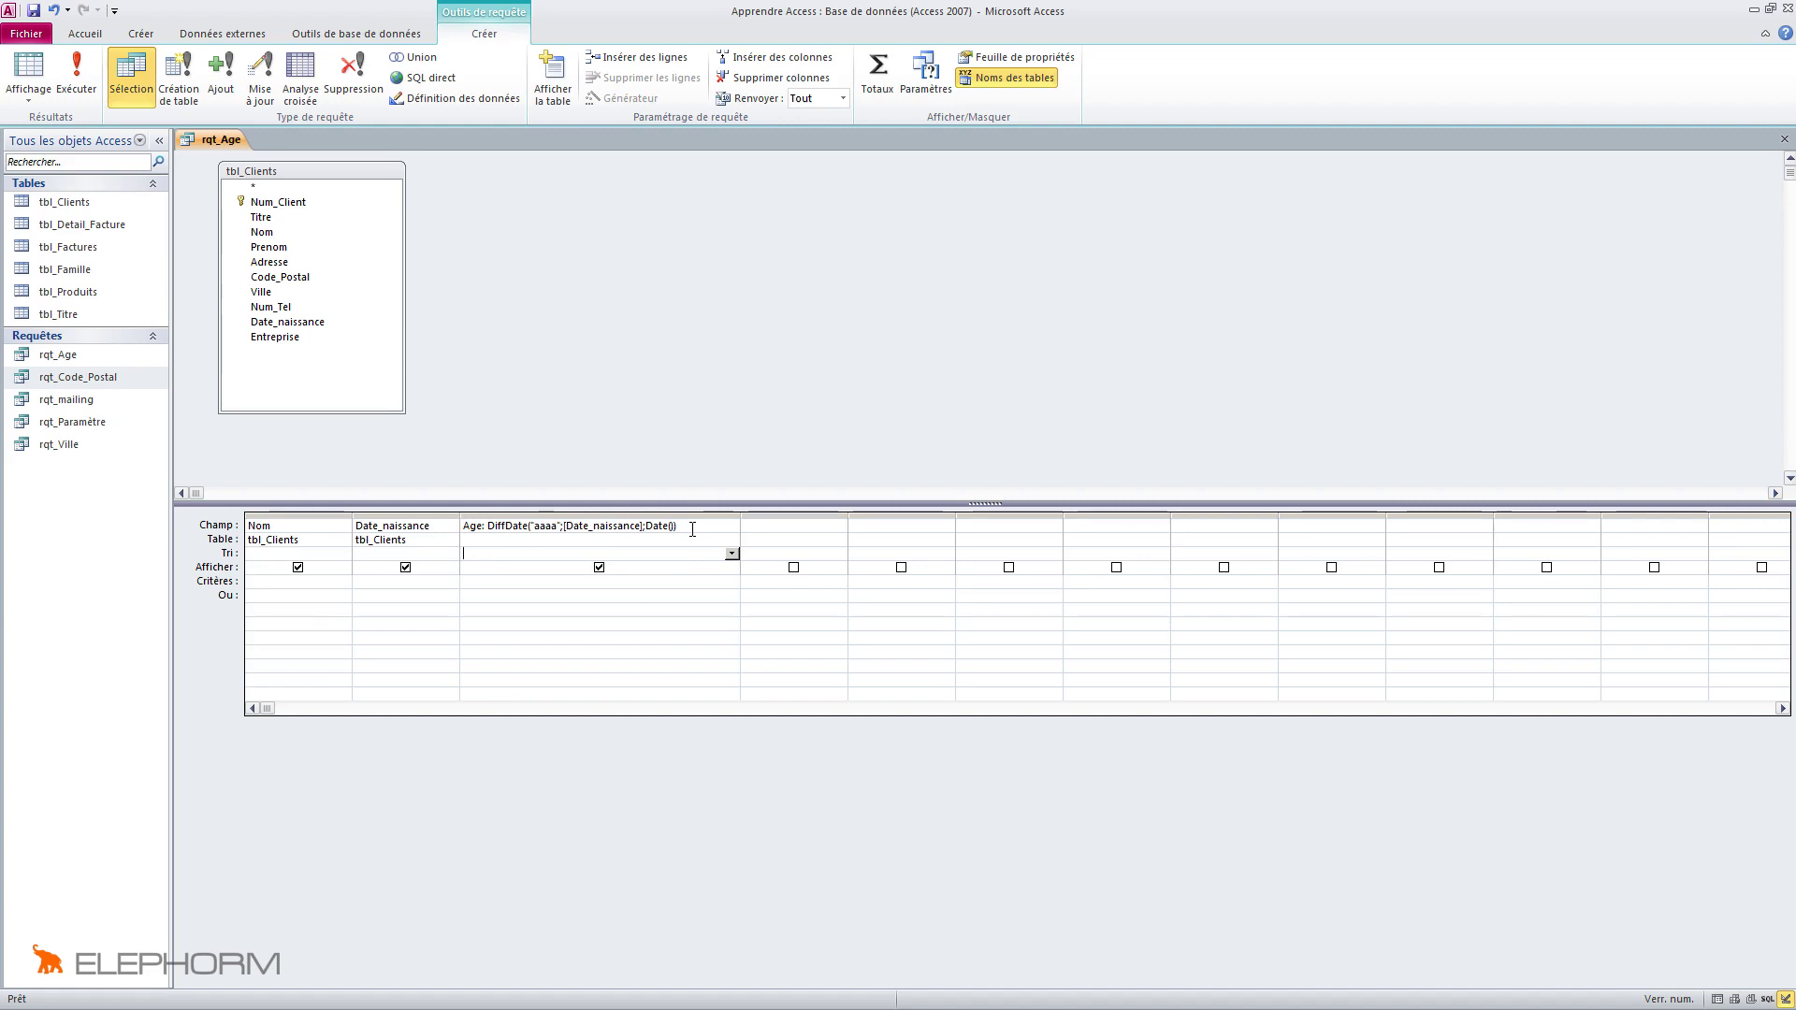
left_click(34, 13)
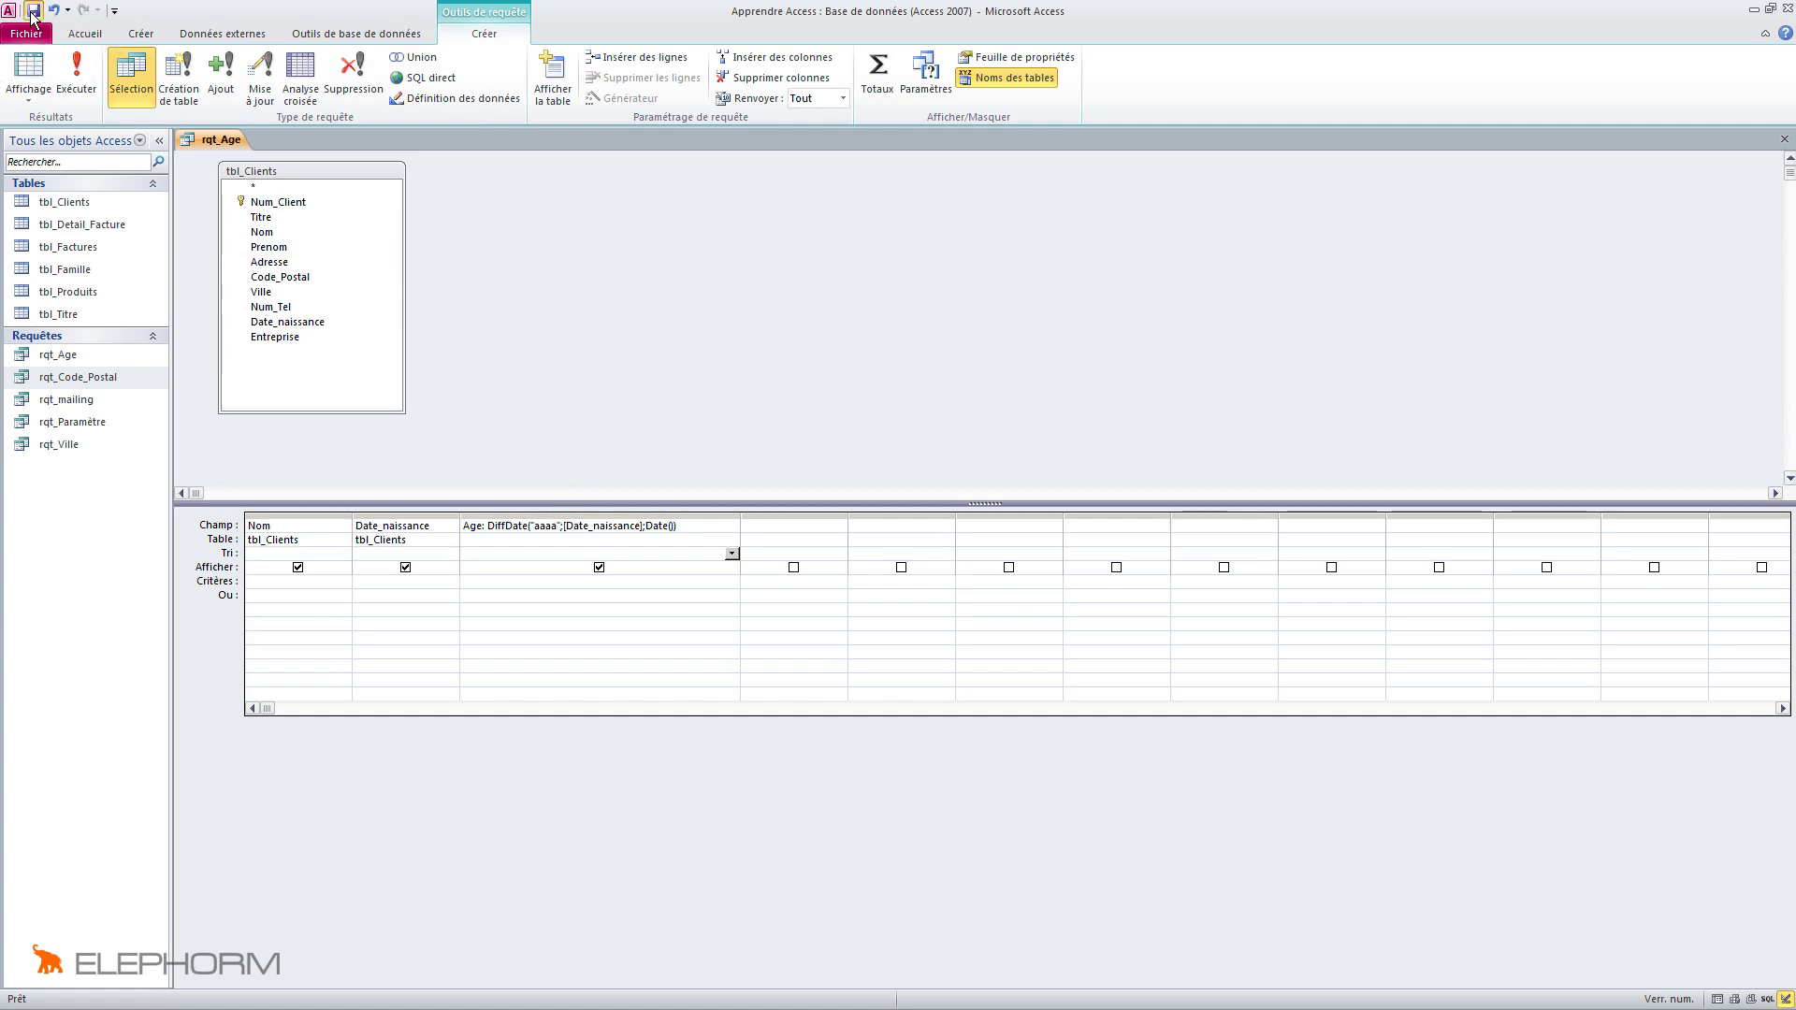
left_click(29, 70)
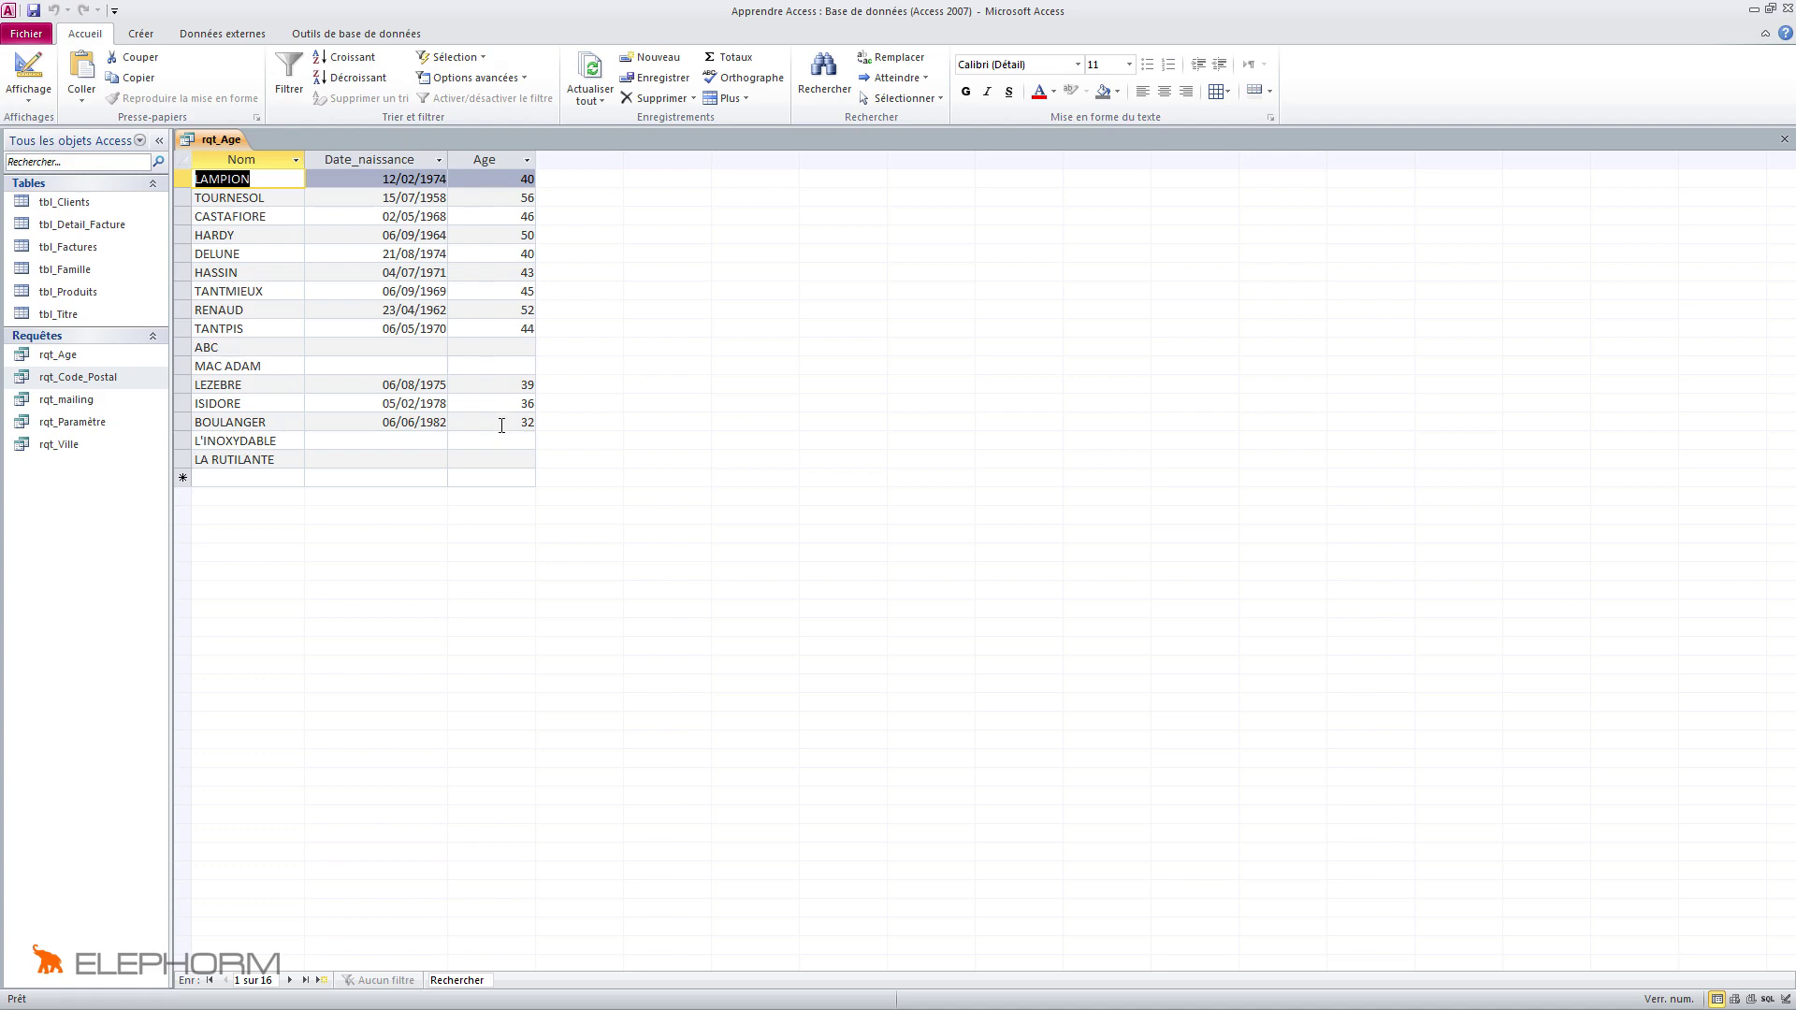
Bring up the save, close and view options for the open rqt_Age query
right_click(210, 137)
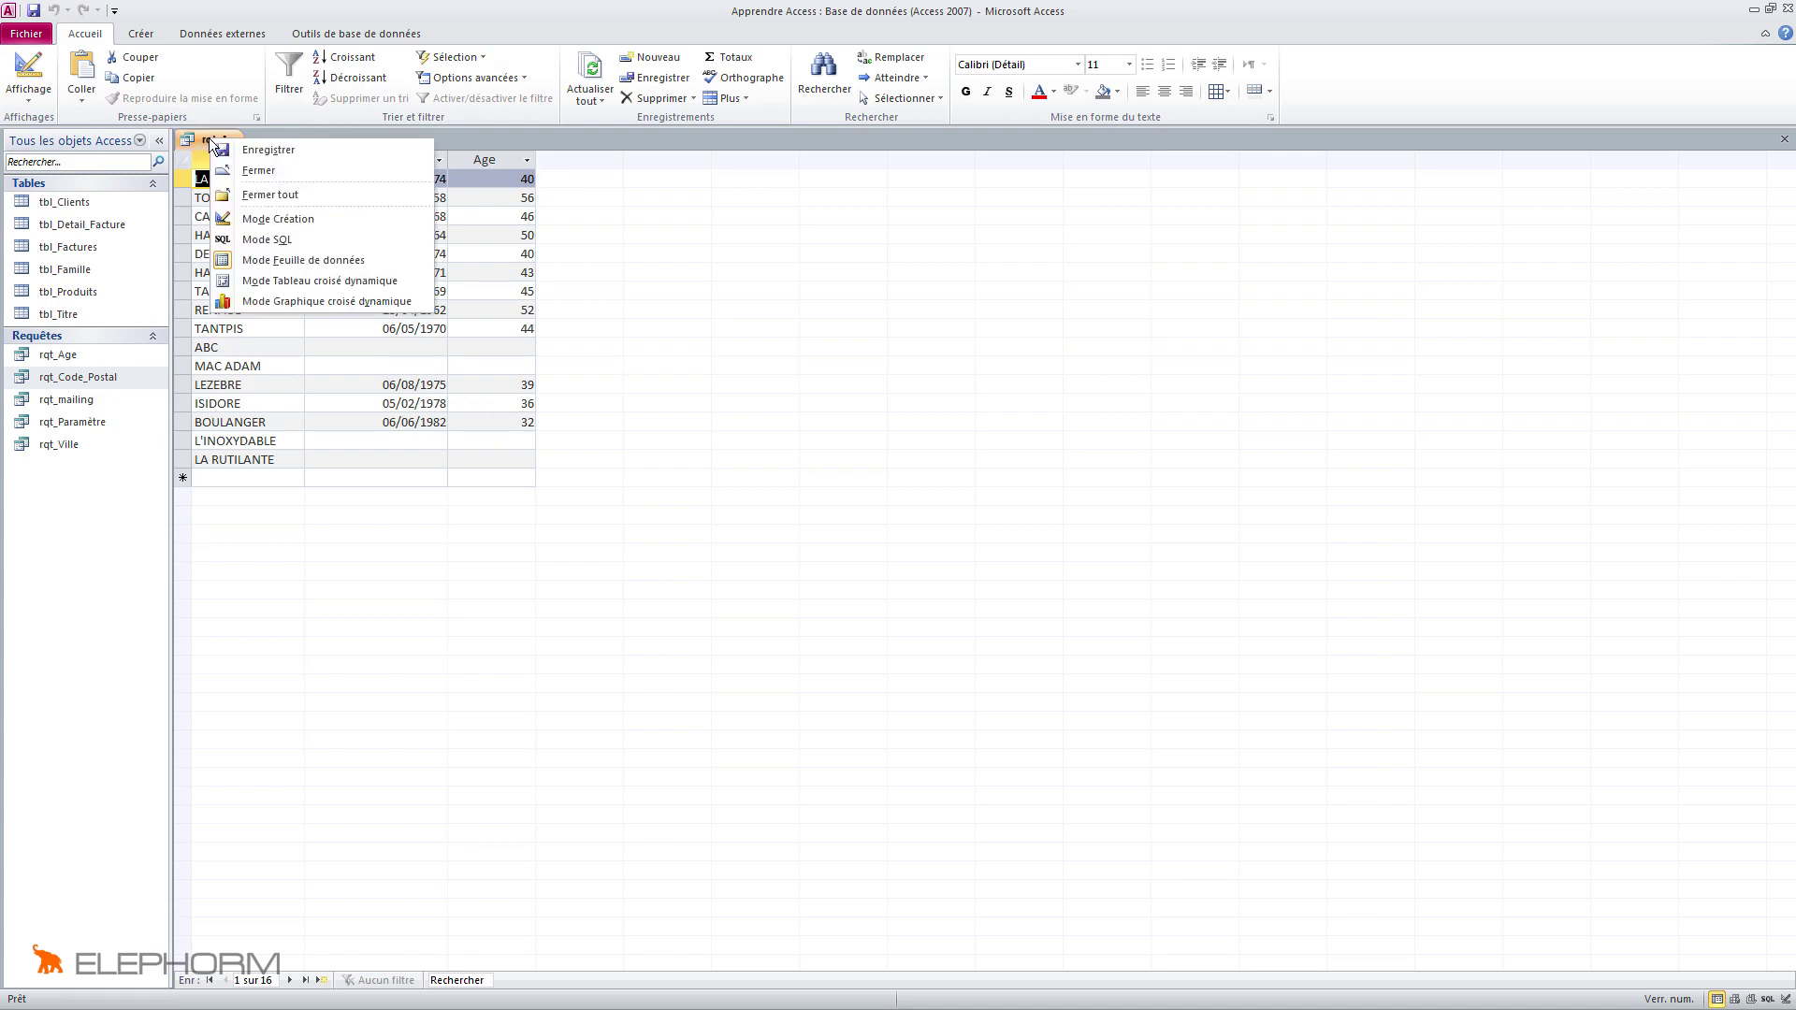